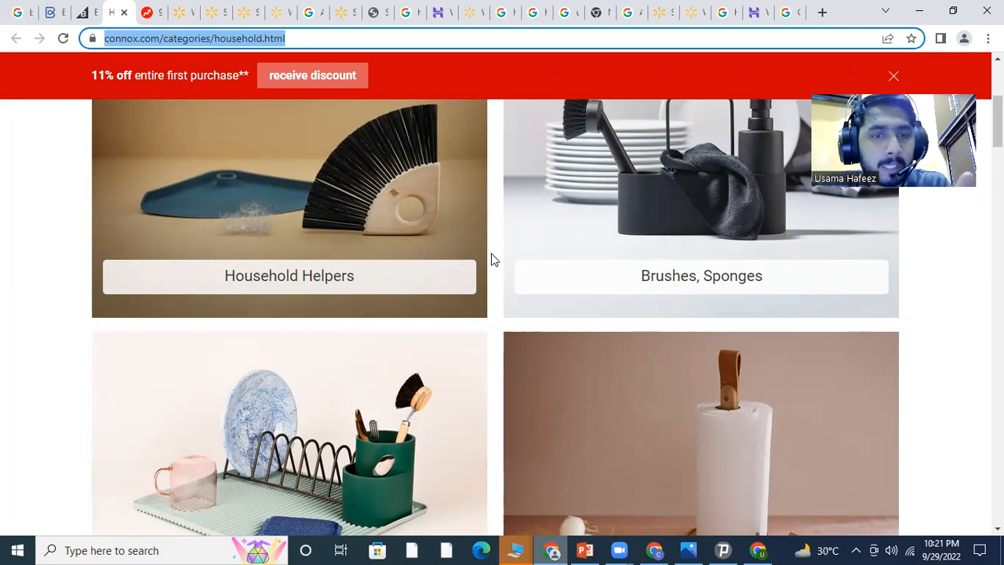
scroll(493, 260, down, 13)
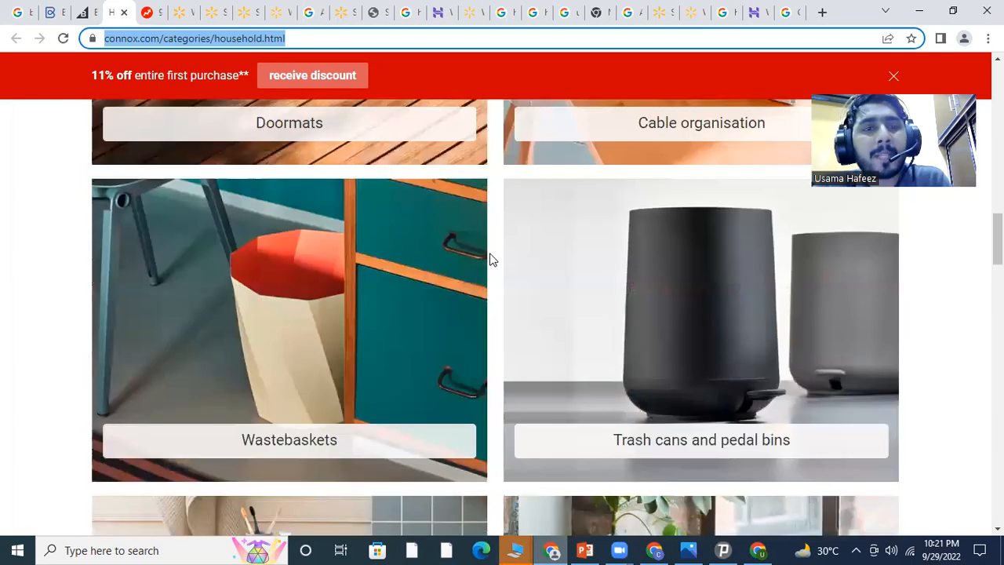
Look over the BigCommerce and BuzzFeed articles, then return to the connox Household page
scroll(493, 260, up, 20)
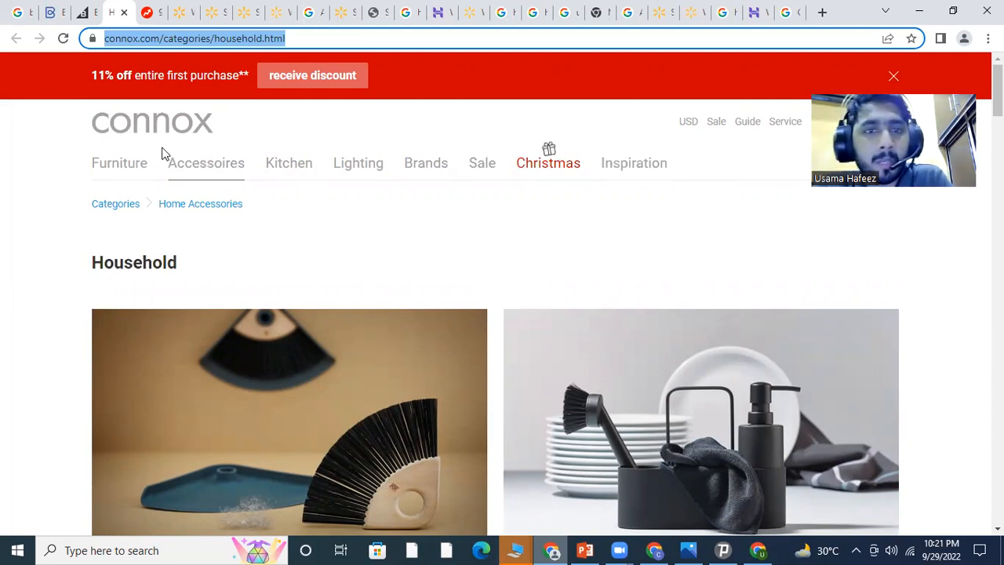
mouse_move(188, 168)
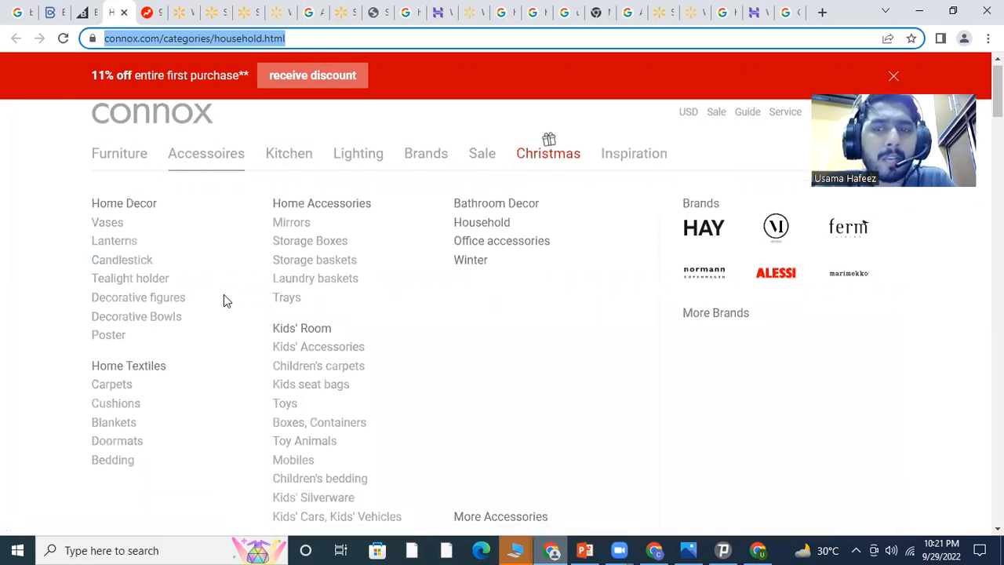
scroll(223, 296, down, 2)
scroll(225, 298, up, 2)
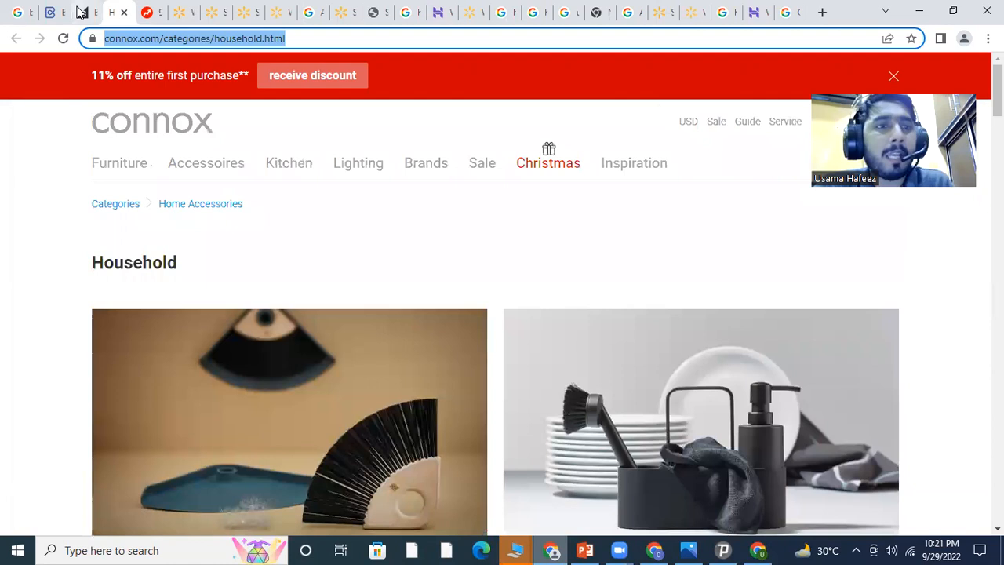
click(79, 12)
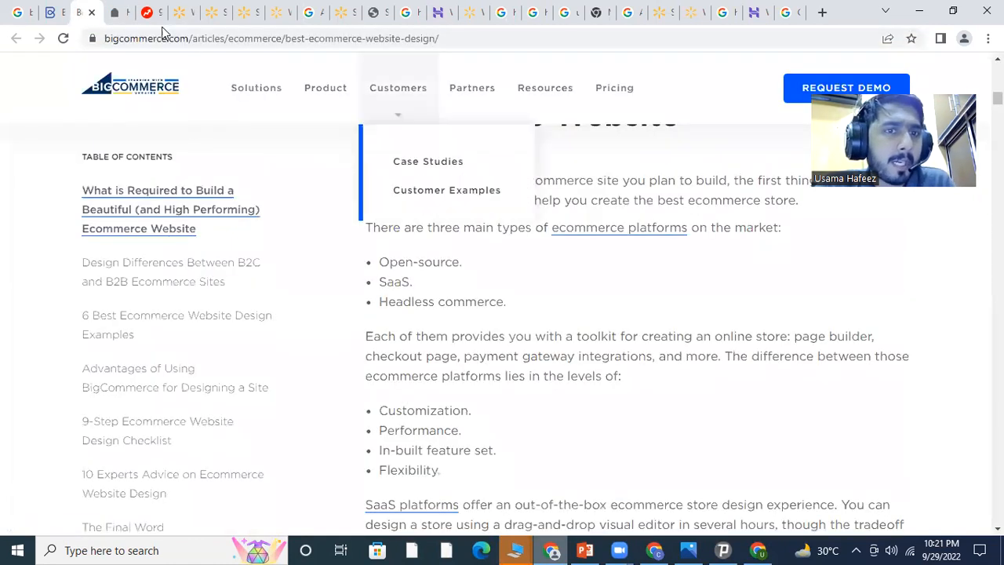
click(146, 12)
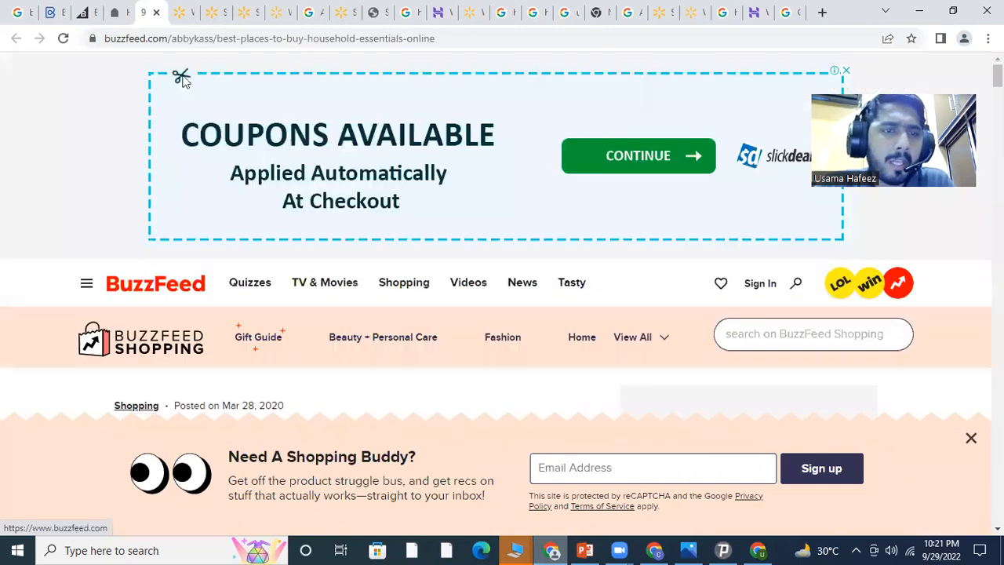
click(118, 12)
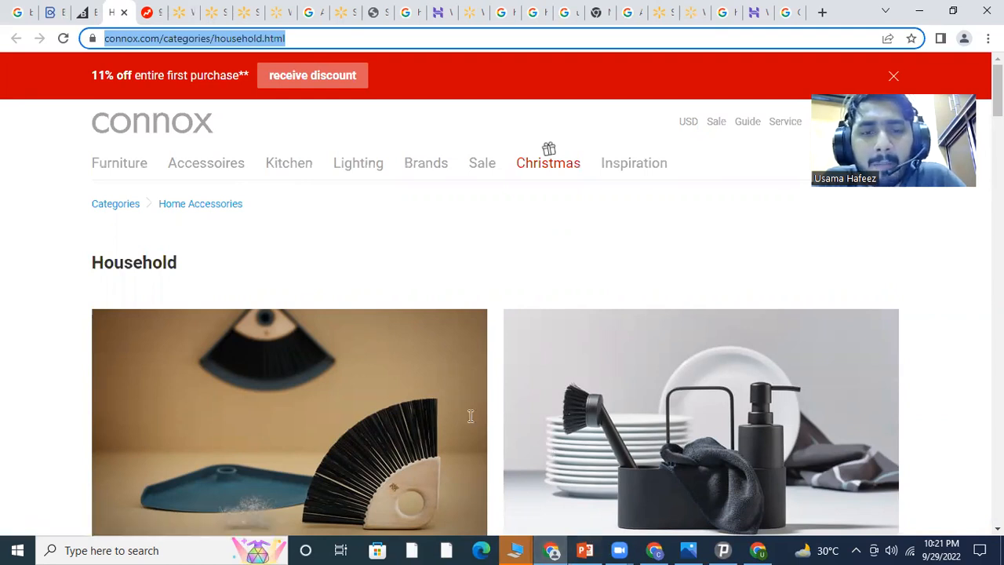
Check the Documents Required slides, then open a new blank Chrome tab
key(alt+Tab)
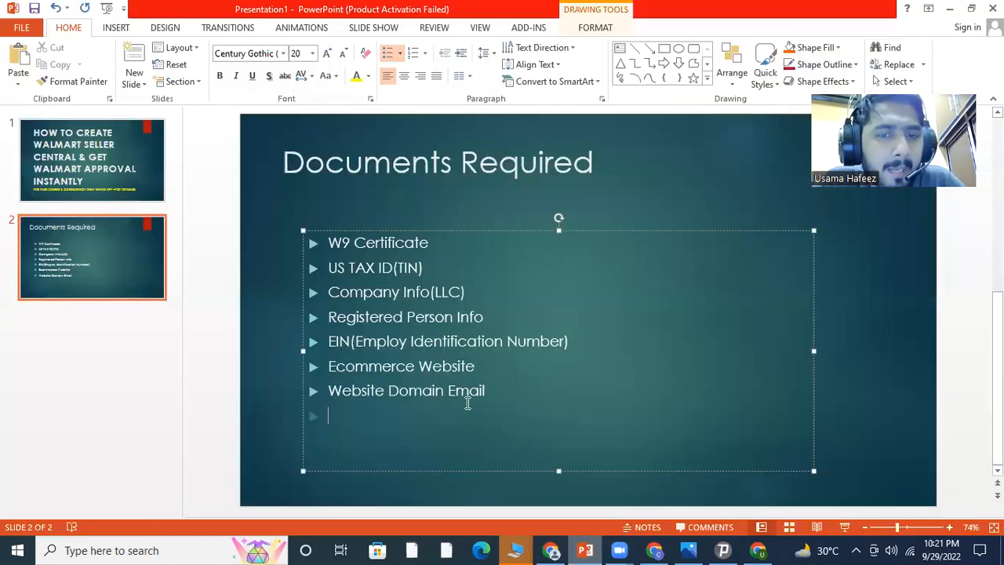
click(585, 549)
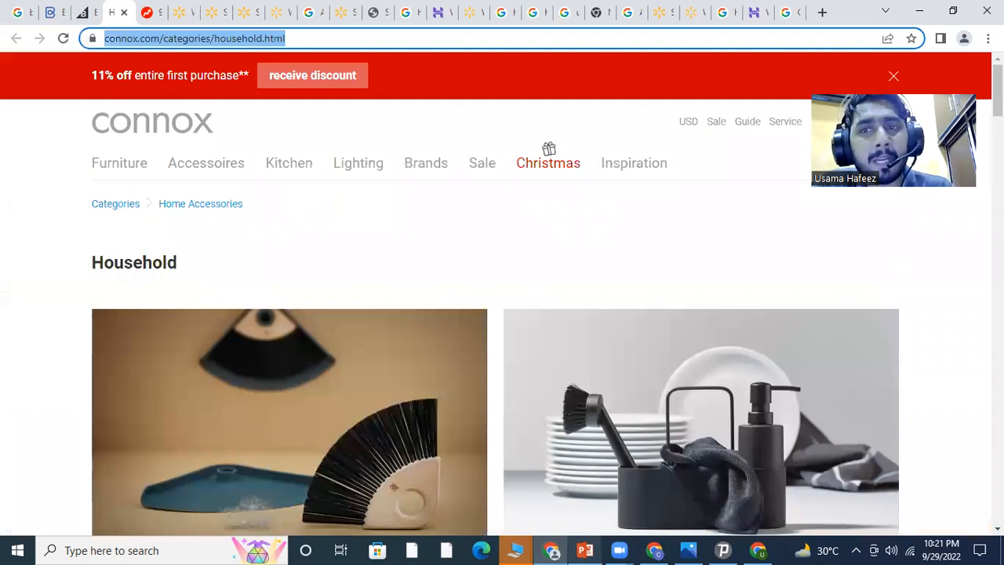
click(820, 14)
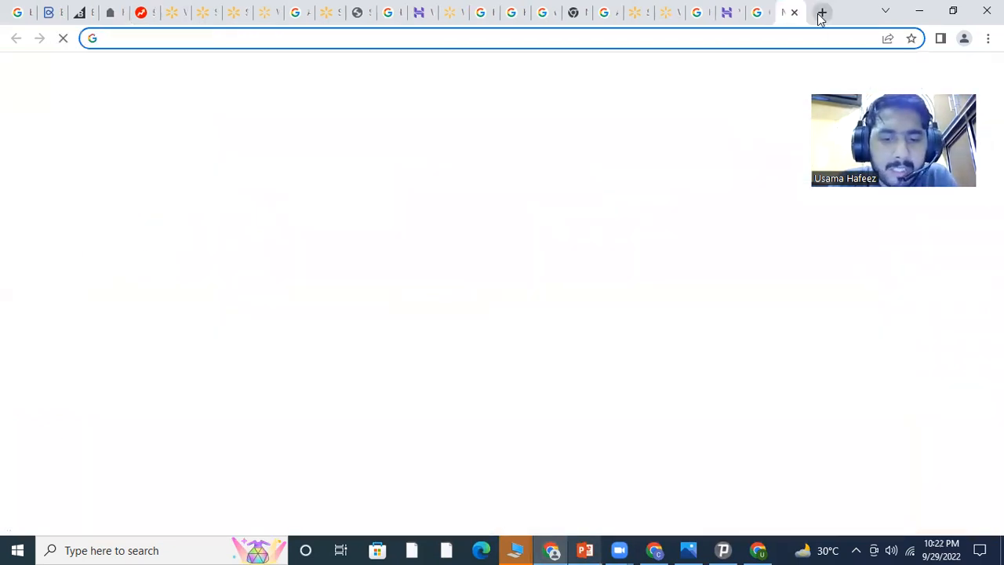
Search 'hostinger websmail', open the Hostinger Webmail login, then show the Documents Required slides
text(hostinger )
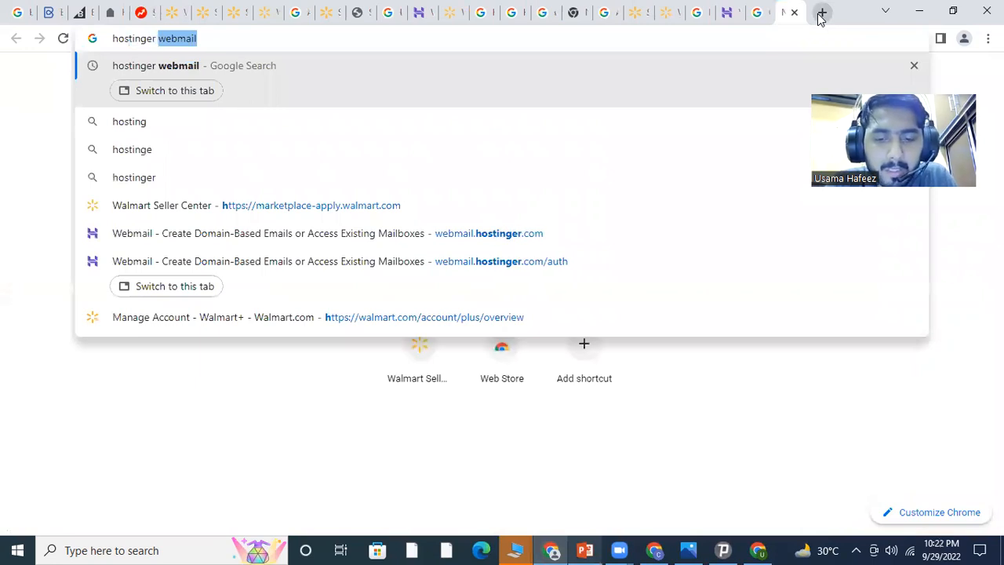
text(web)
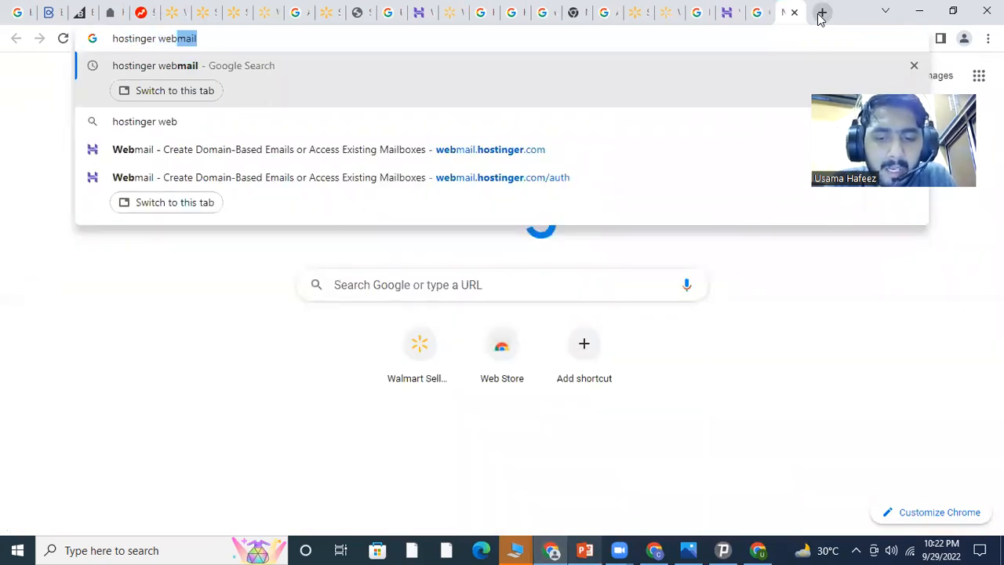
text(smail)
key(Return)
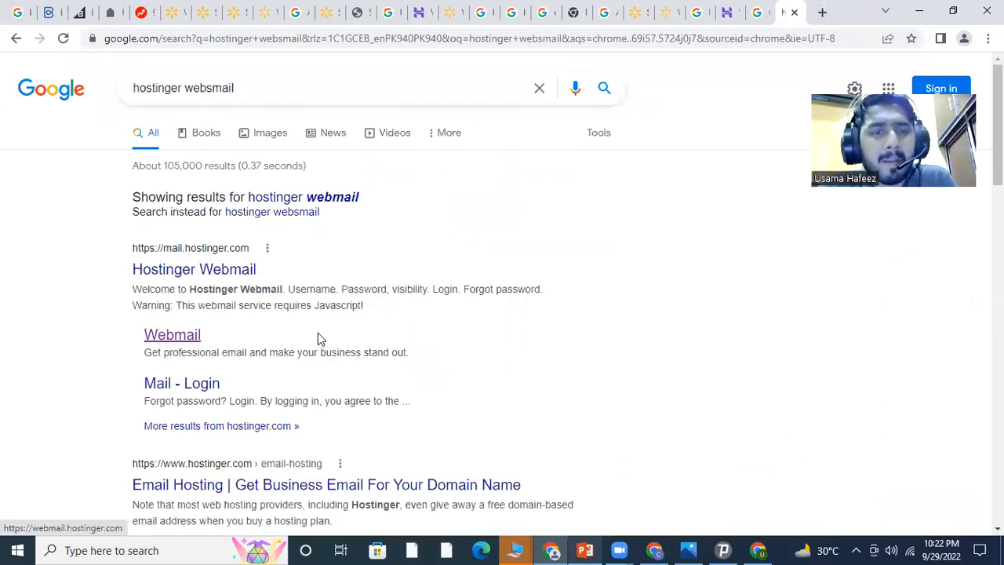
click(317, 333)
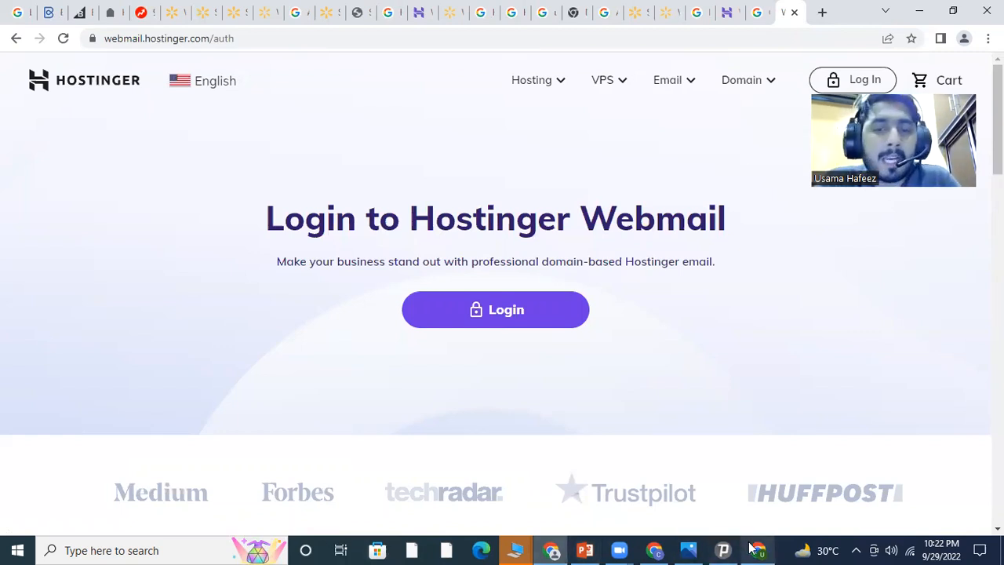
click(585, 550)
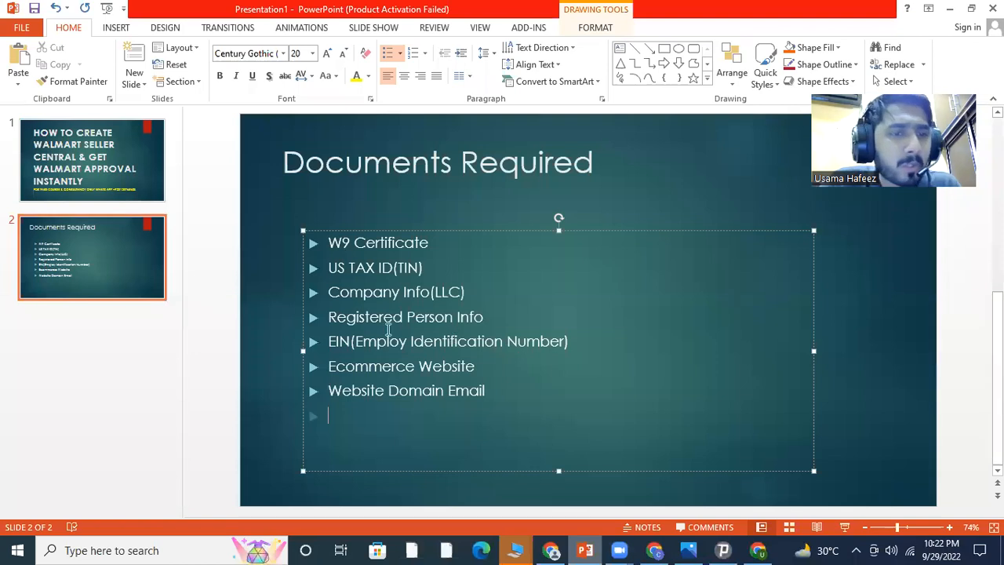
Go to the Chrome window with the IRS W-9 PDF and open a new tab
click(757, 550)
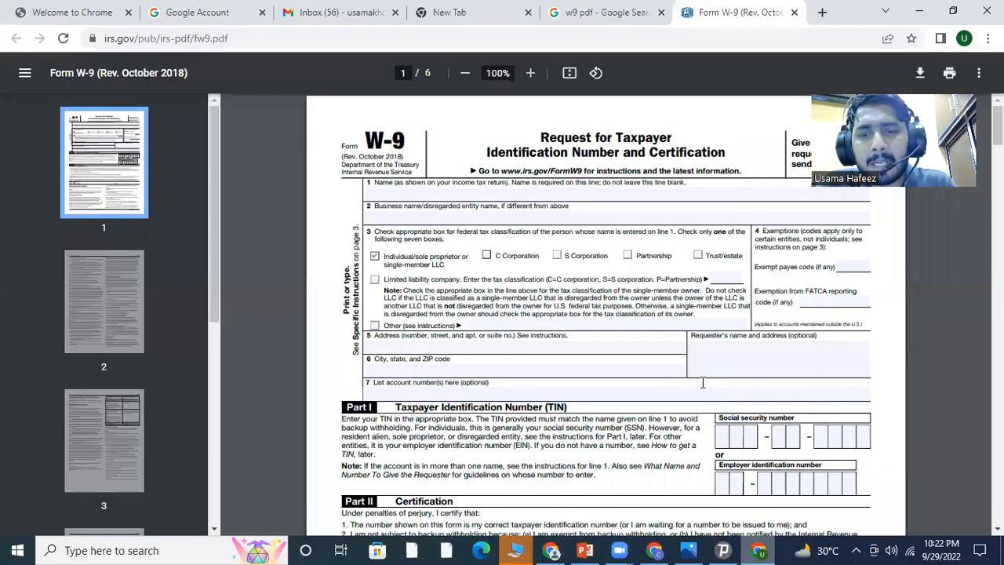
click(822, 12)
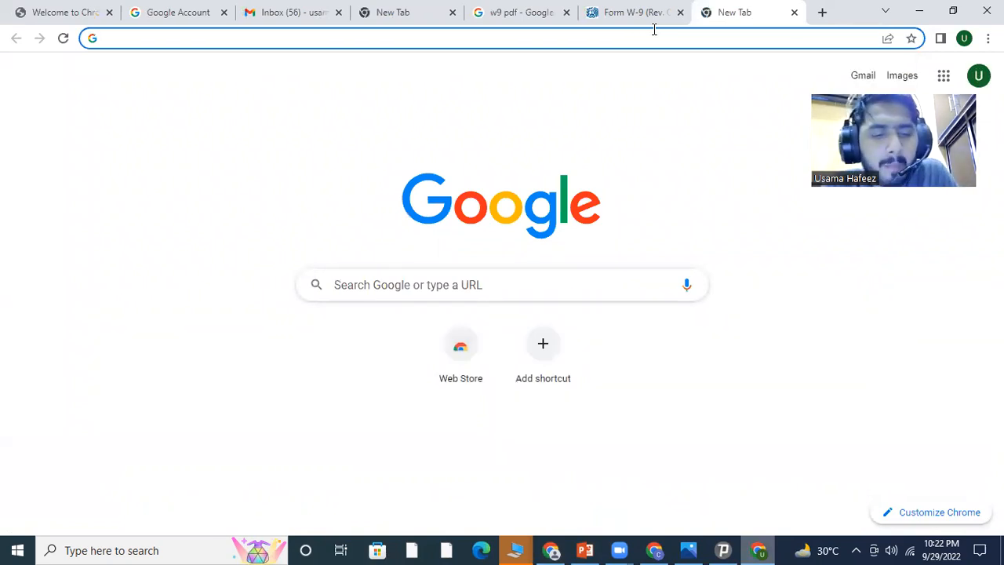
Search 'apply to sell on walmart' and start Join Marketplace on the Walmart Marketplace page
text(applt t)
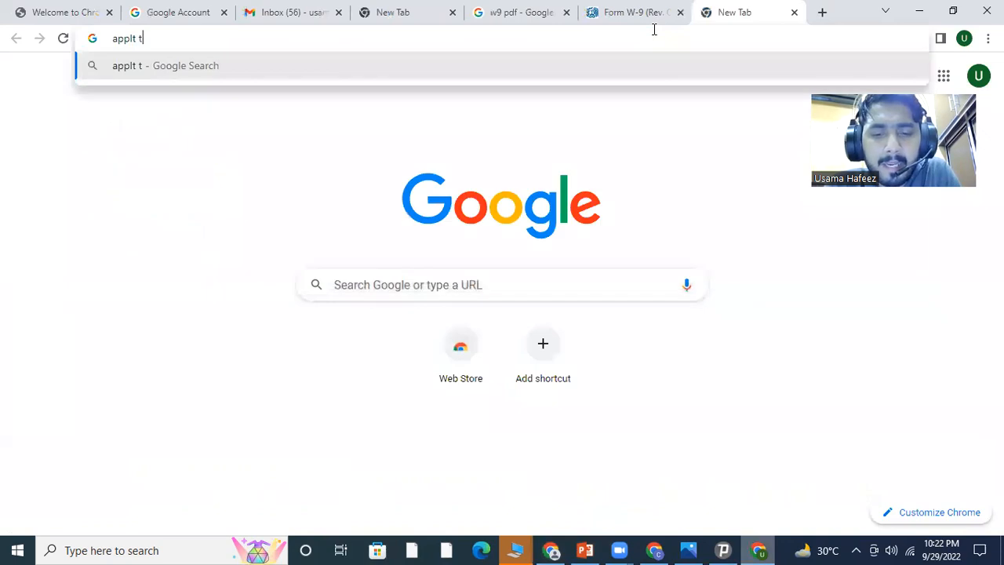
text(o sell onm)
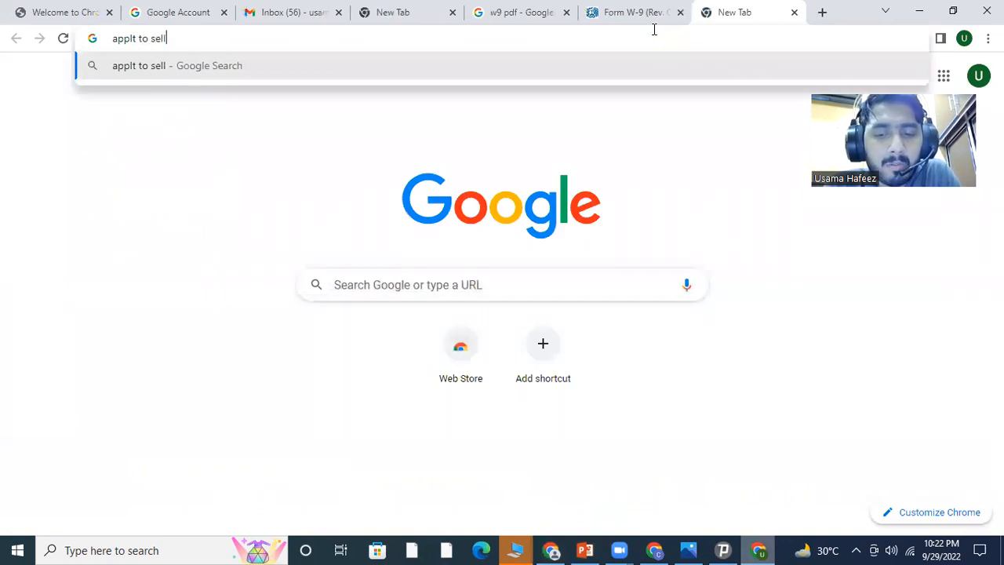
key(BackSpace)
text(n walmart)
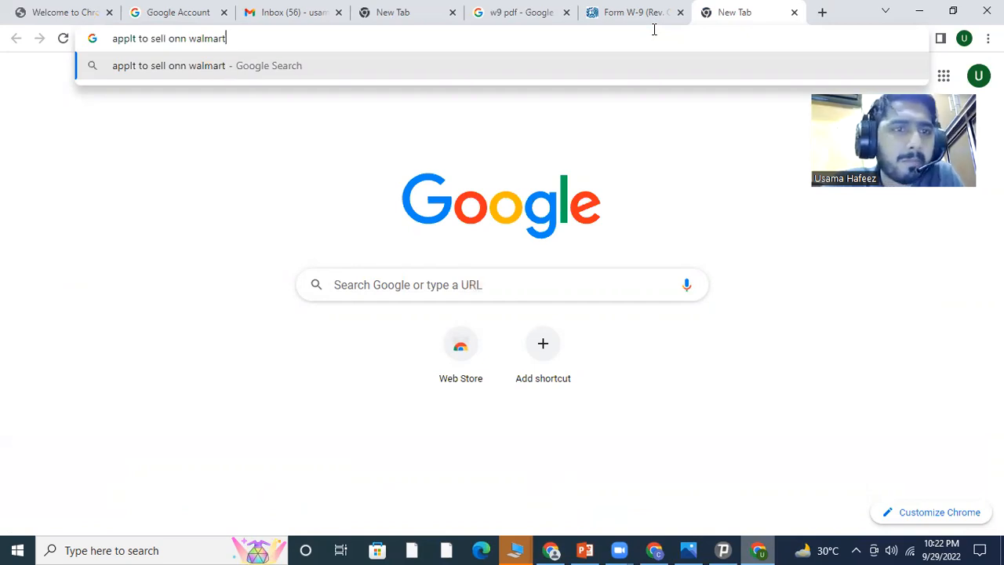
key(Return)
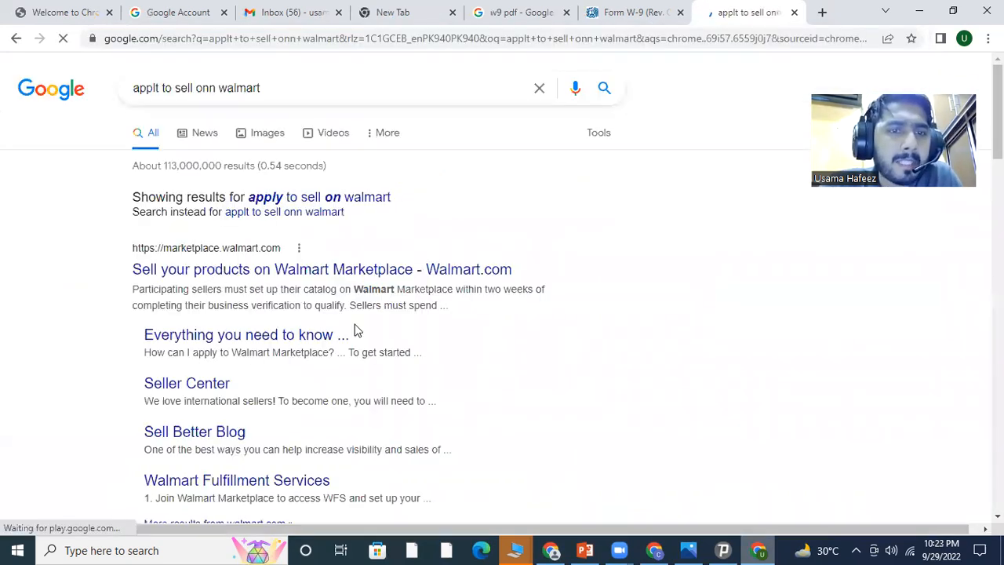
click(353, 330)
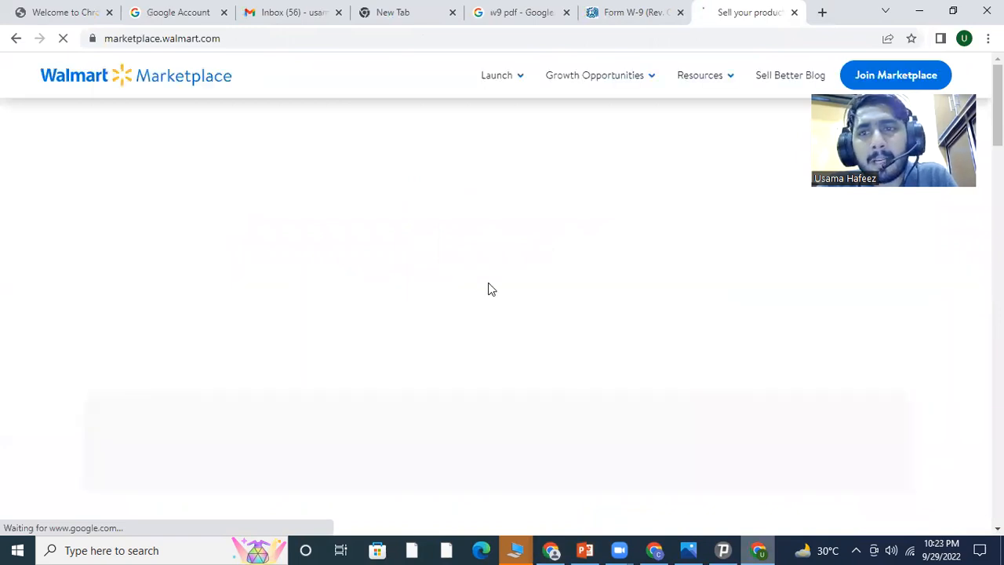
click(890, 81)
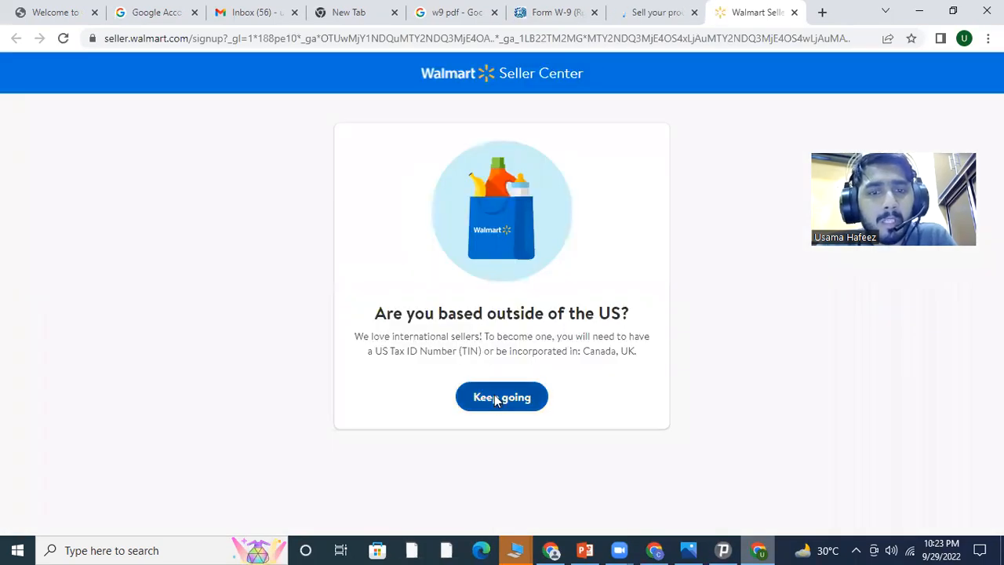
Continue past the international notice to the signup form, then view the existing Seller Center dashboard
click(495, 400)
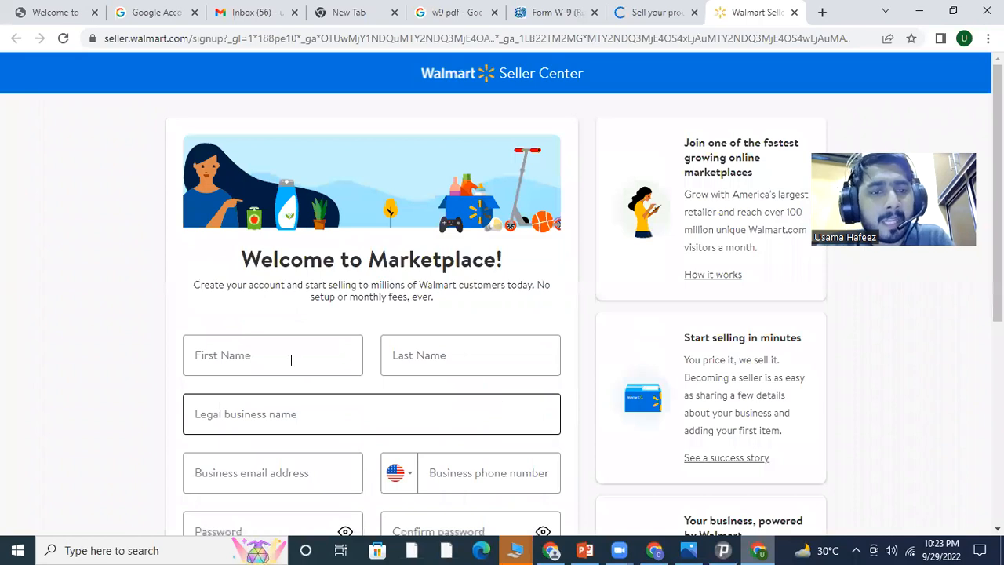
click(290, 360)
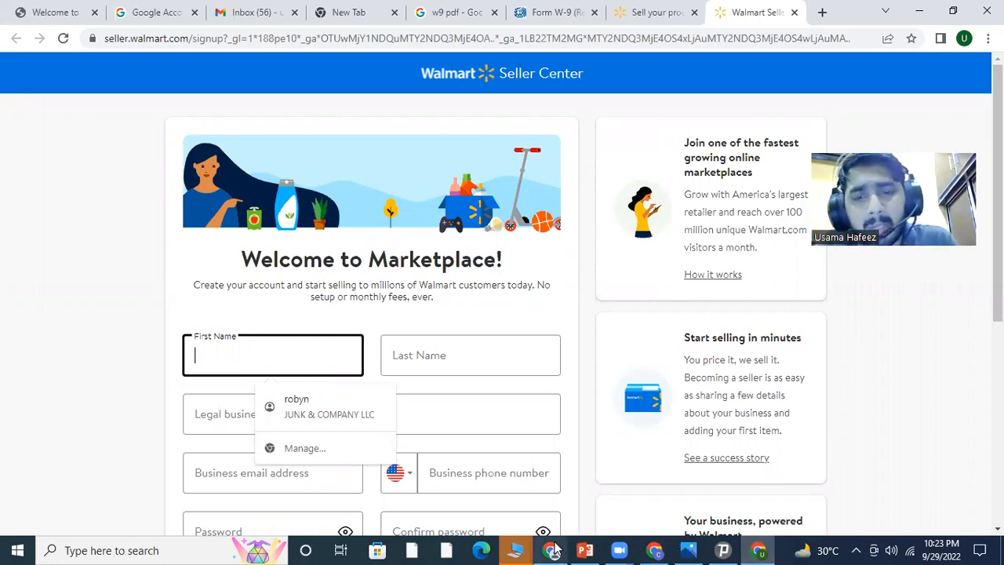
click(654, 550)
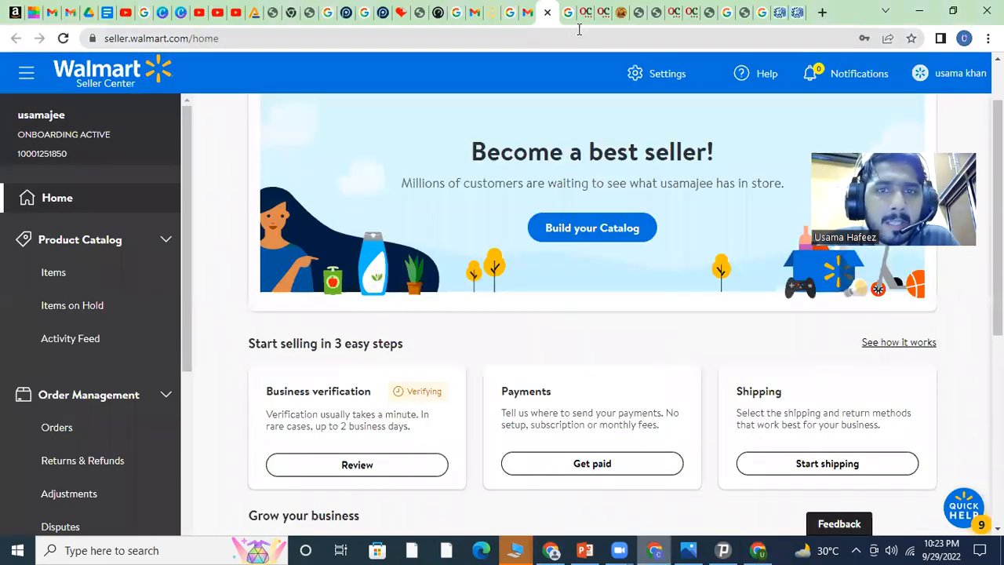
Move to the OpenCorporates tab listing active Wyoming (US) companies
key(ctrl+Tab)
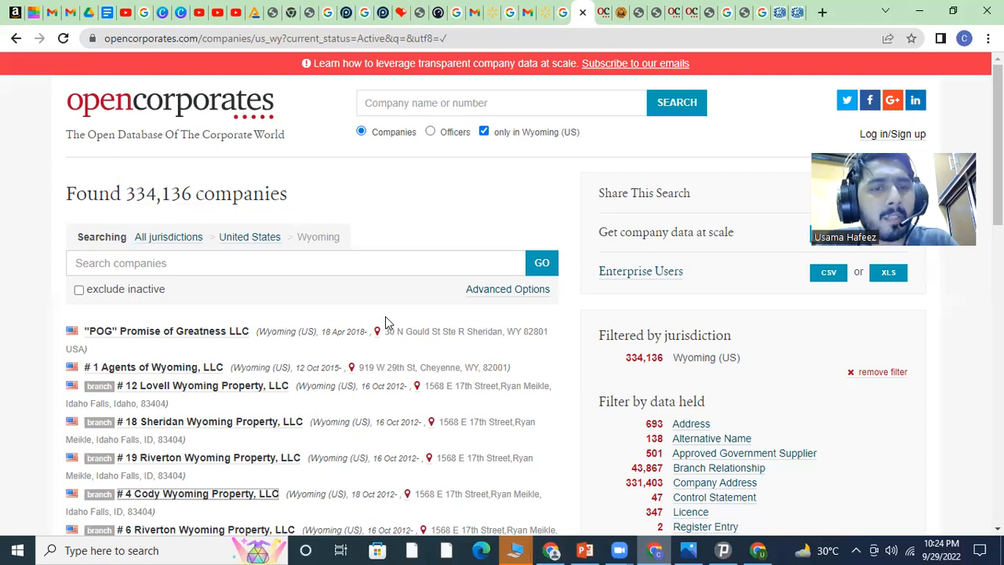
Scroll the Wyoming company results, then open a new blank tab beside them
scroll(387, 317, down, 1)
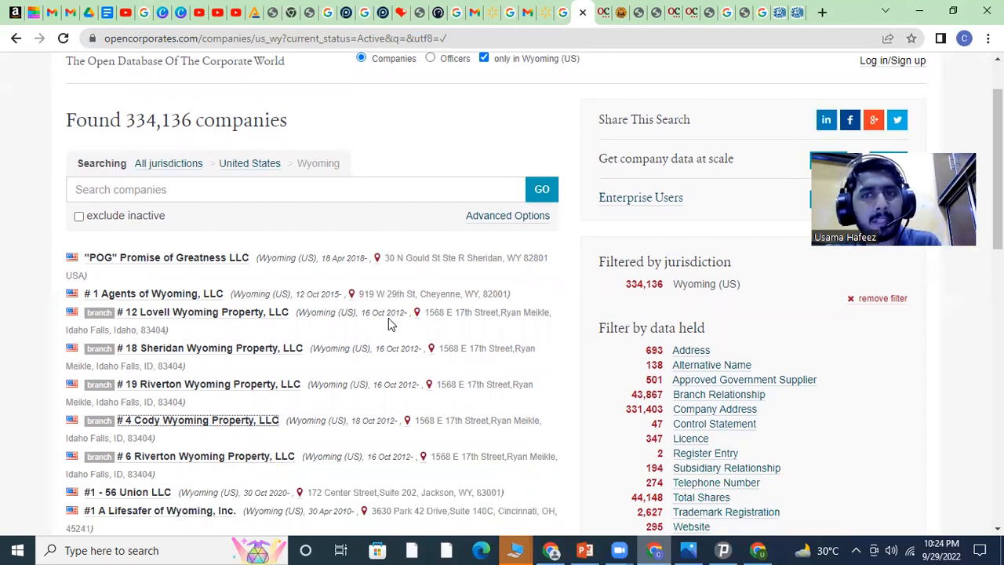
click(822, 12)
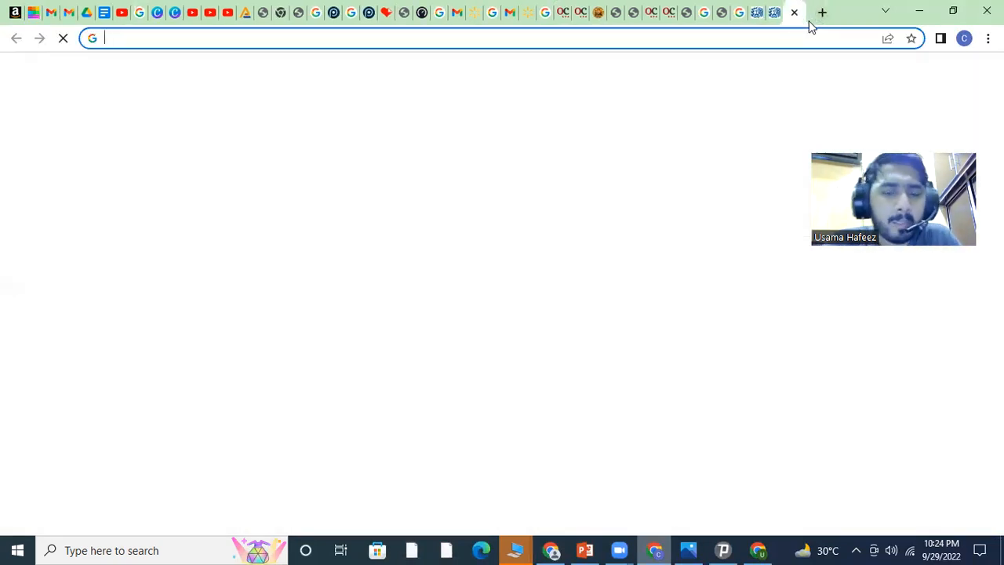
Run a Google search asking what a US tax ID (TIN) looks like
text(what is)
text(tin n)
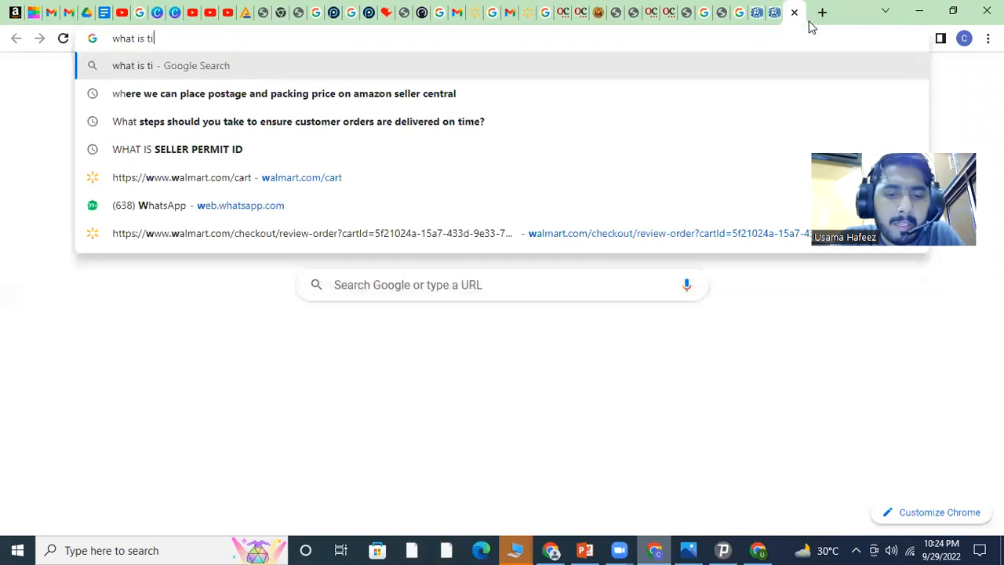
key(Return)
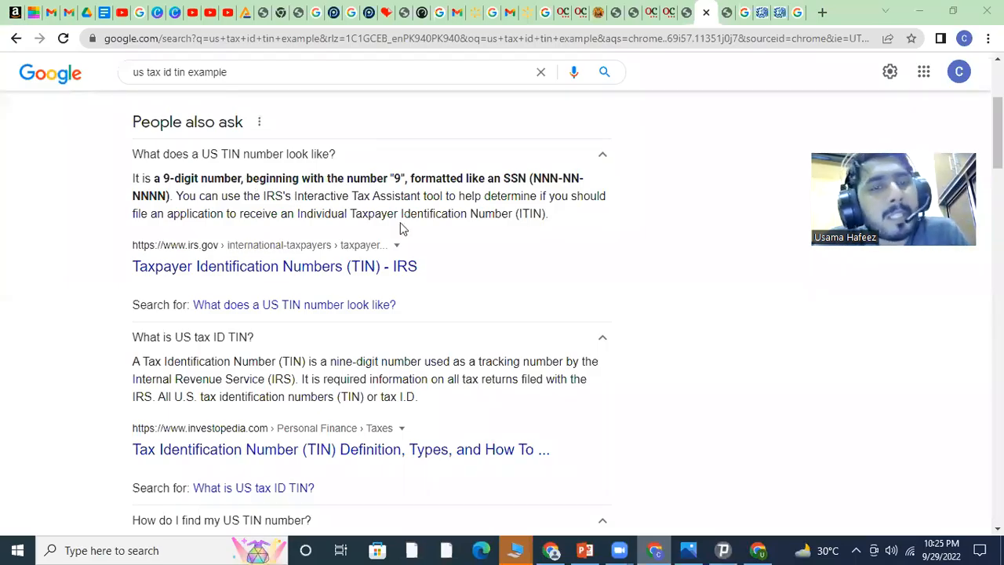
scroll(400, 227, up, 3)
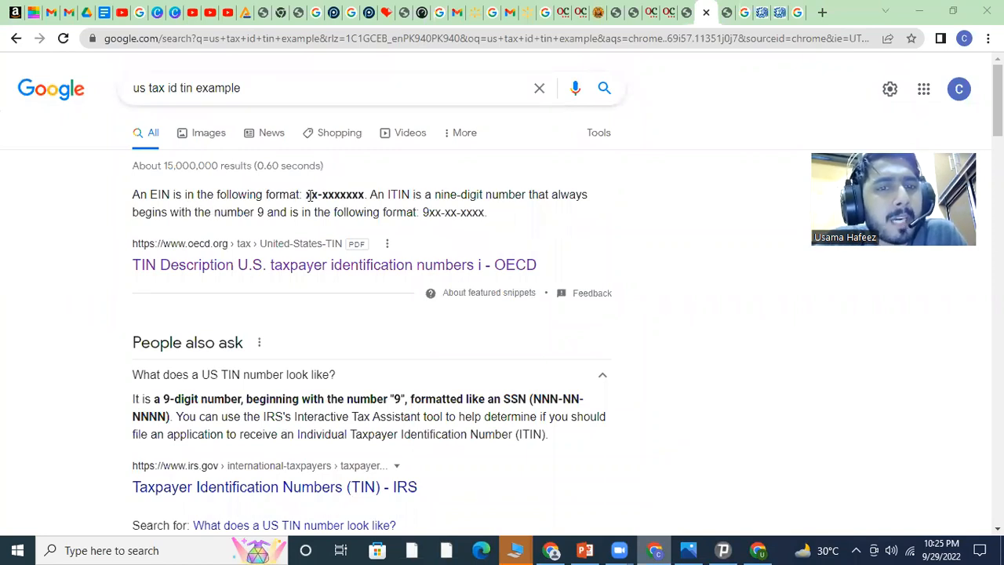
drag(322, 195, 361, 199)
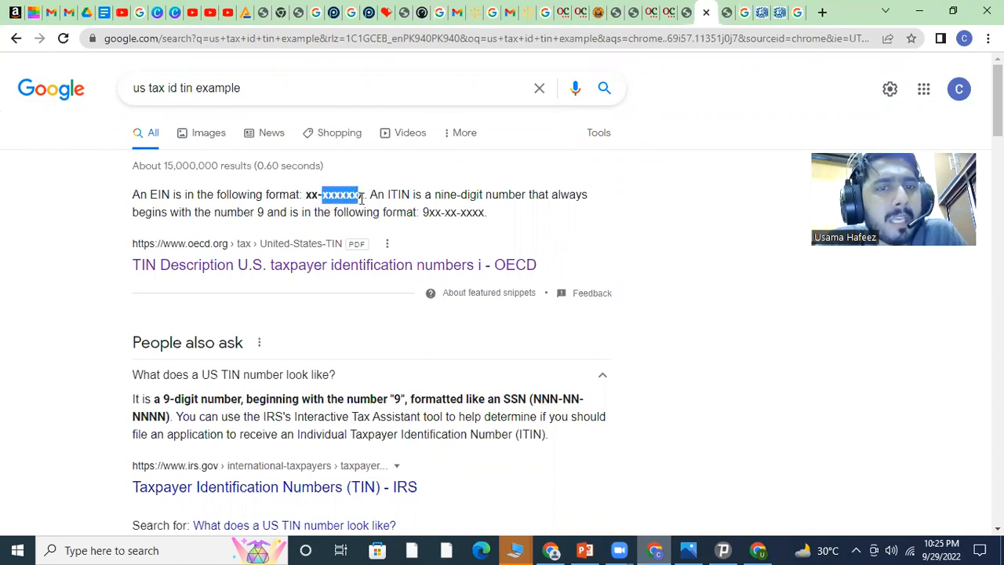
double_click(439, 213)
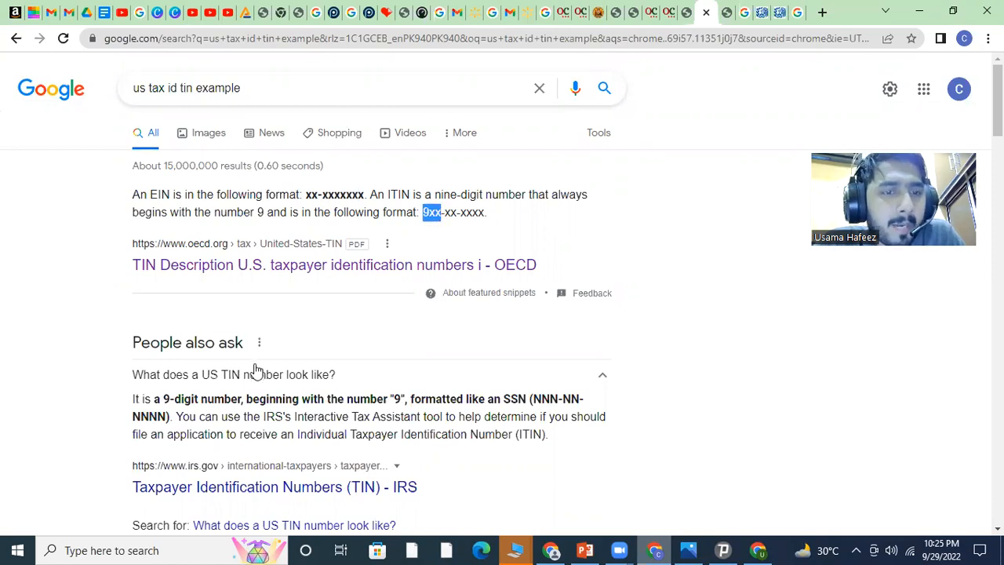
scroll(239, 343, down, 1)
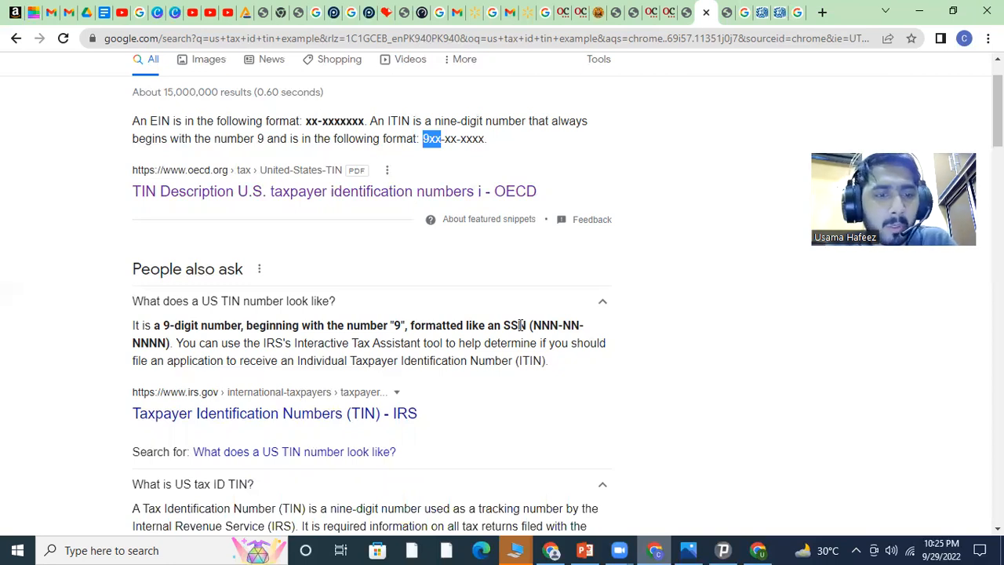
key(alt+Tab)
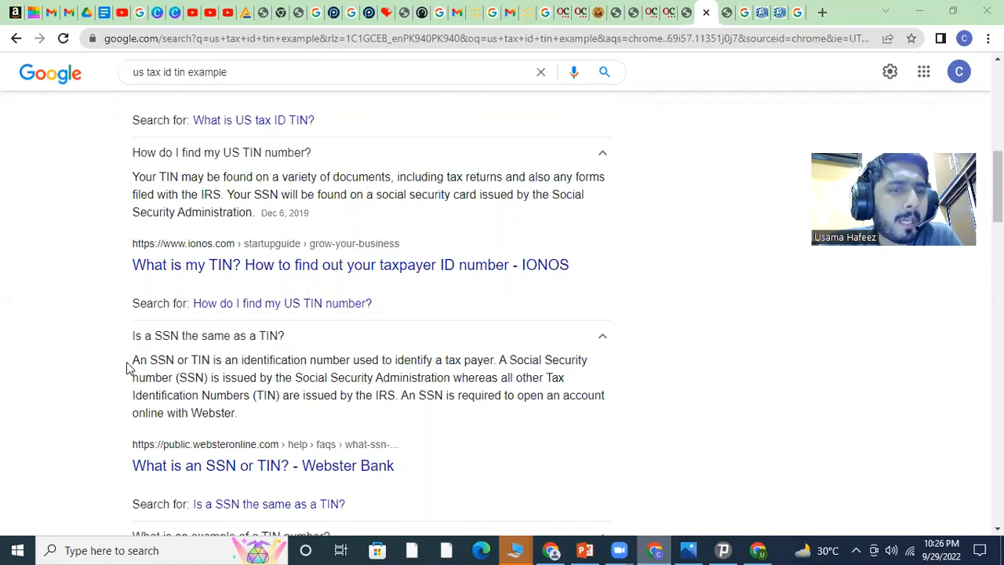
drag(132, 359, 244, 421)
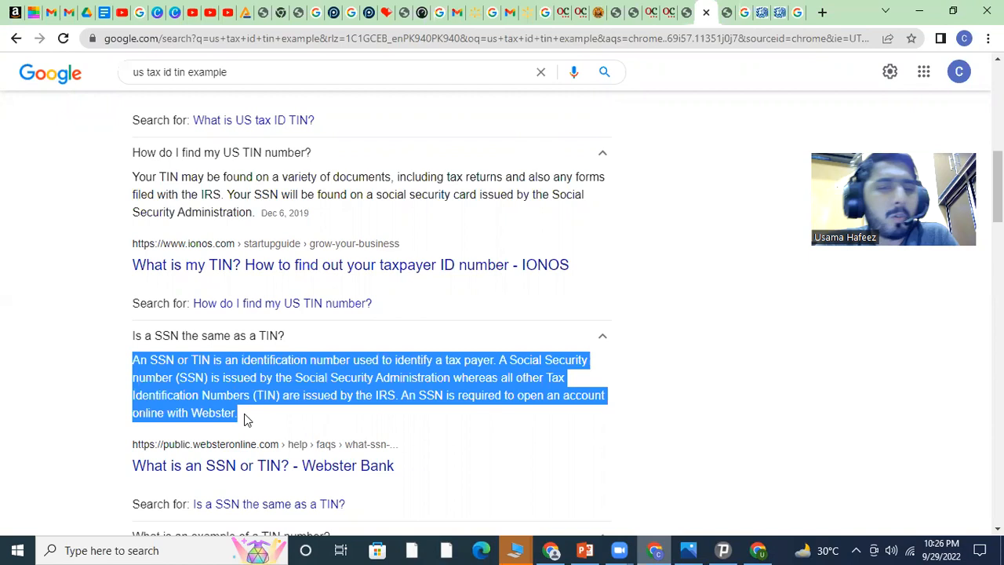
scroll(246, 415, down, 3)
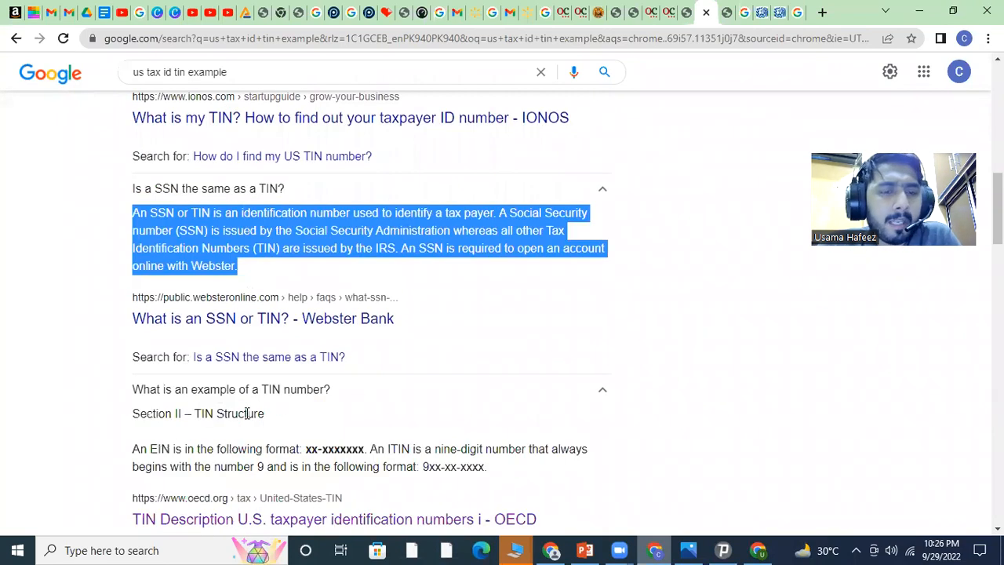
Check the First Name field on the Walmart signup, then return to the TIN search window
click(761, 549)
click(298, 362)
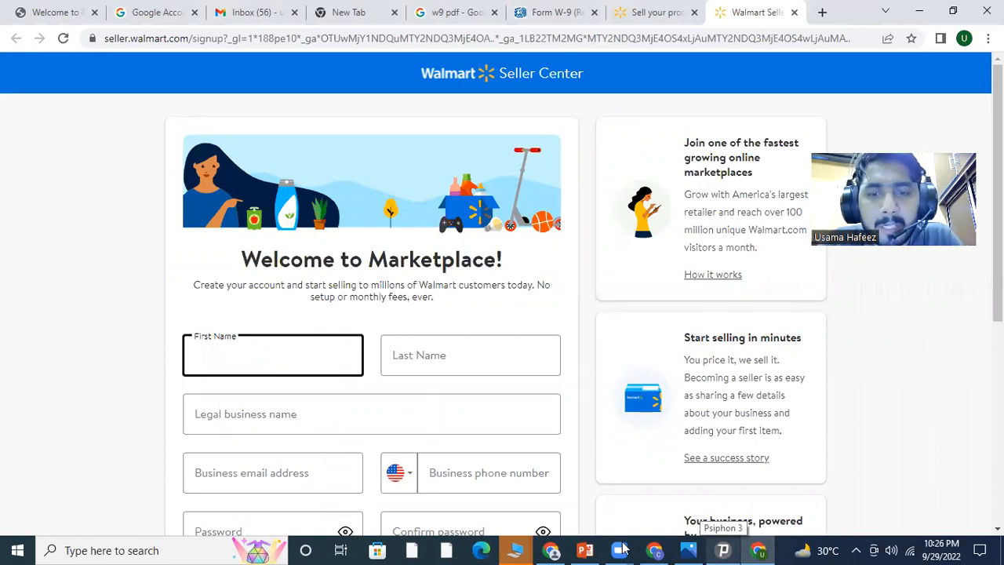
click(657, 550)
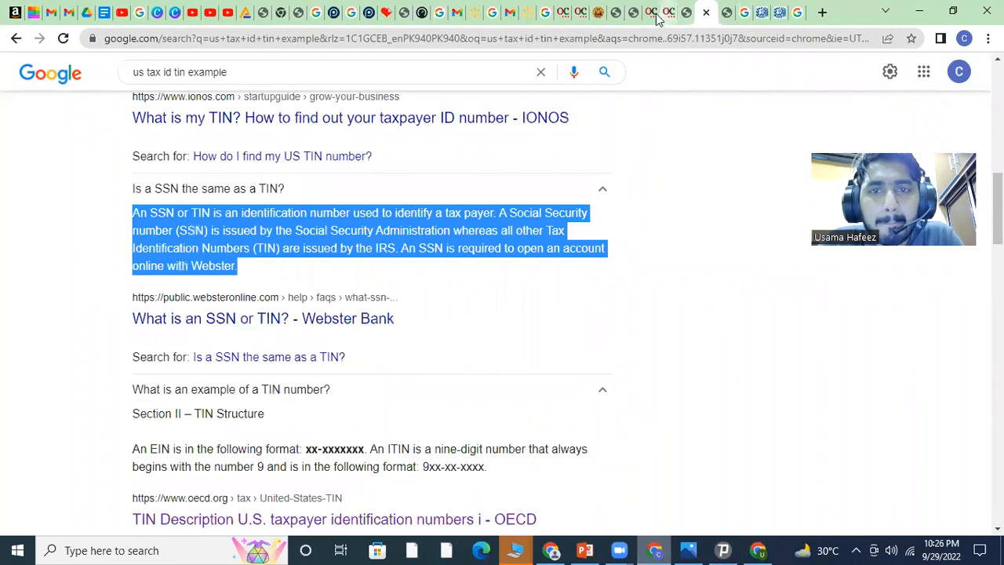
Open the #4 CODY WYOMING PROPERTY, LLC record on OpenCorporates and select its agent's name
click(654, 14)
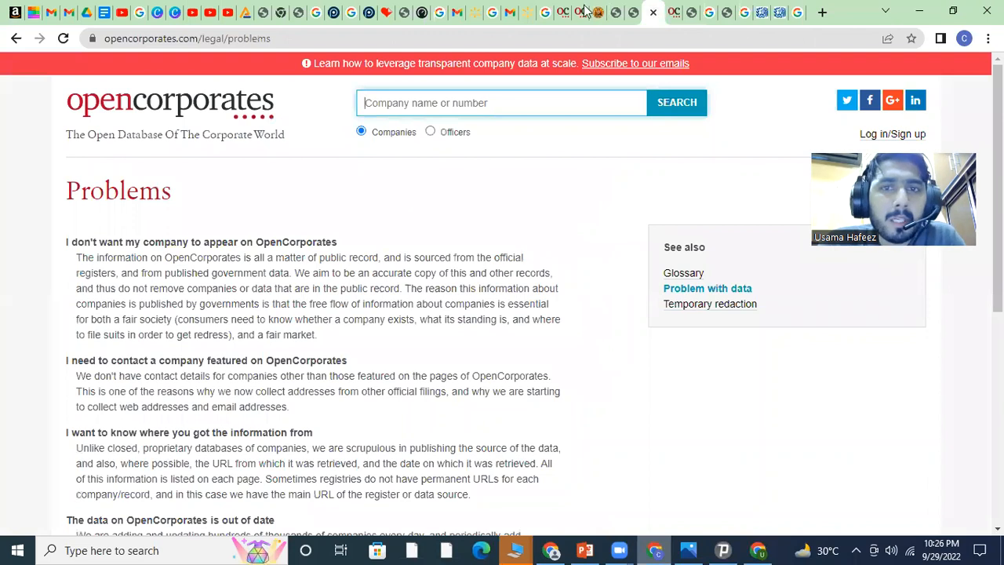
click(672, 14)
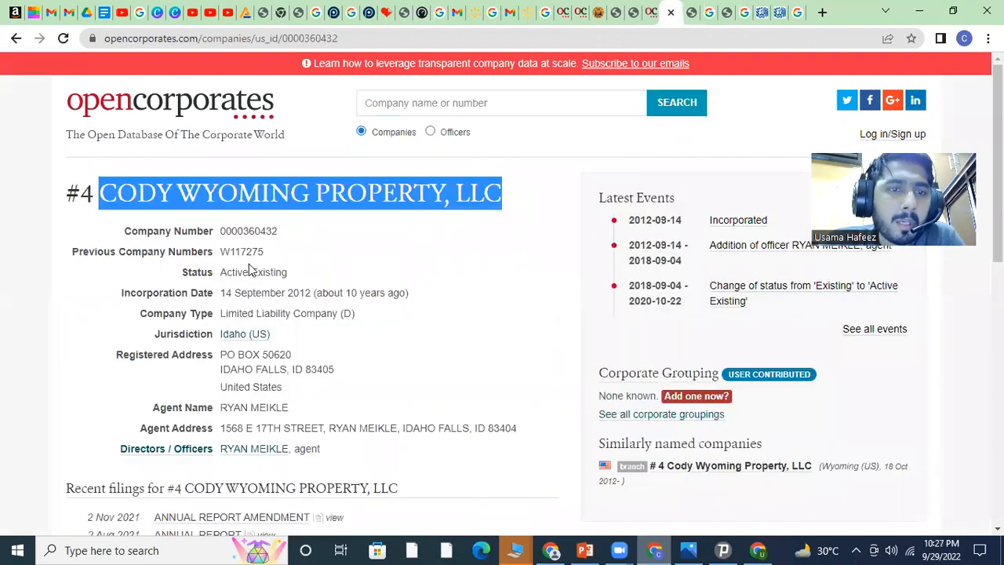
click(309, 292)
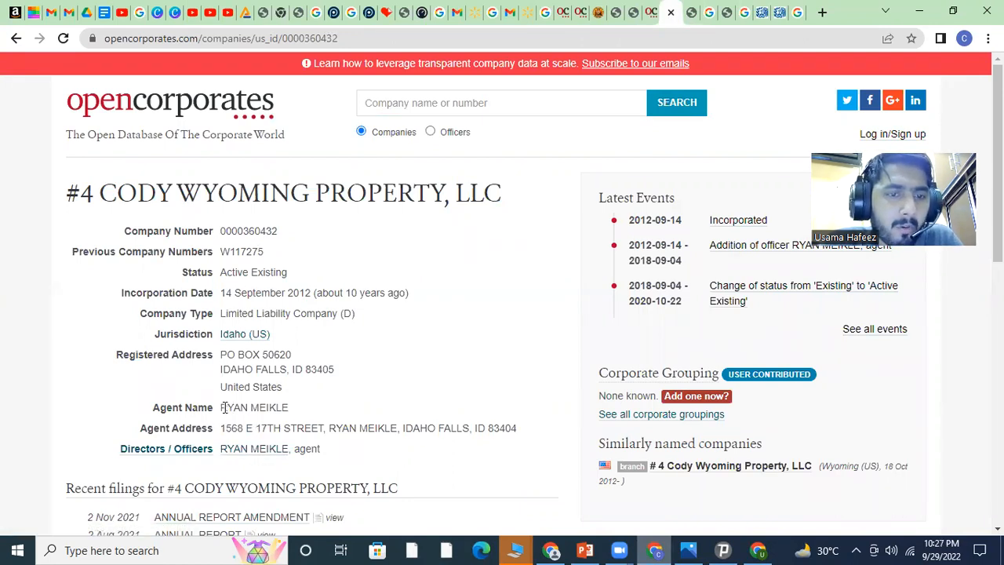
drag(223, 407, 287, 407)
key(ctrl+c)
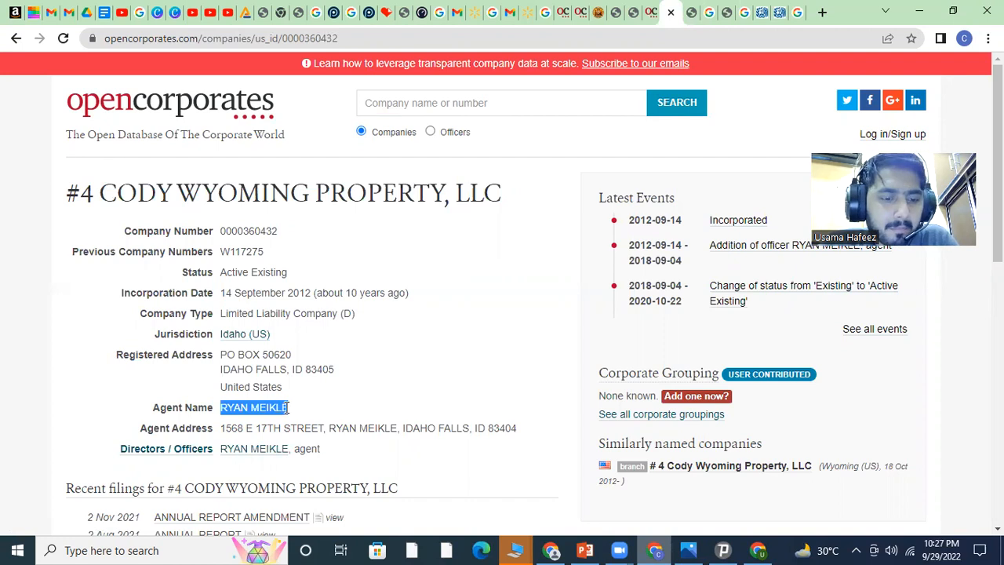
Split the owner's pasted full name into the First Name and Last Name fields
click(758, 549)
click(283, 366)
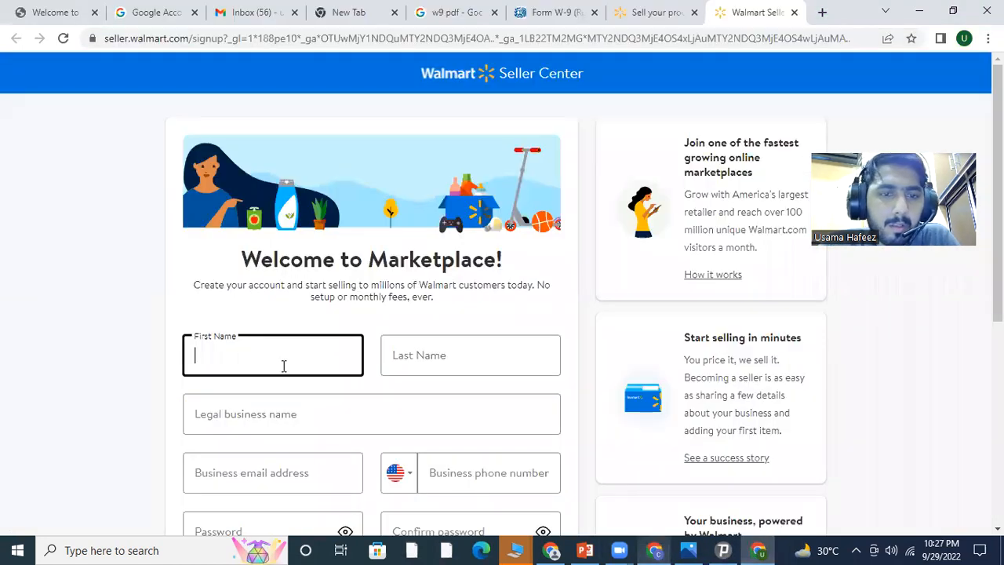
key(ctrl+v)
drag(270, 357, 226, 360)
key(ctrl+x)
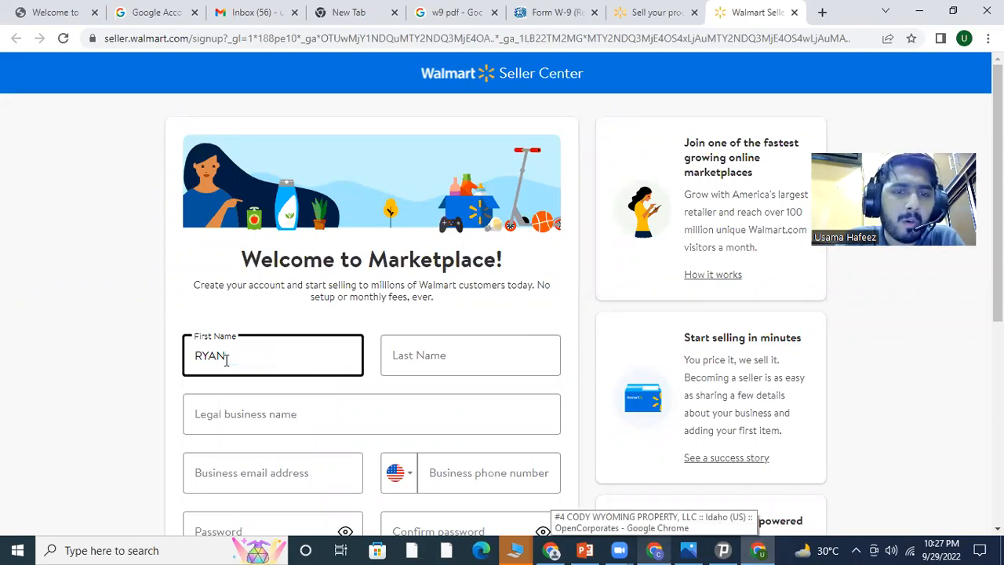
click(506, 349)
key(ctrl+v)
drag(468, 359, 426, 360)
click(424, 358)
double_click(399, 358)
key(BackSpace)
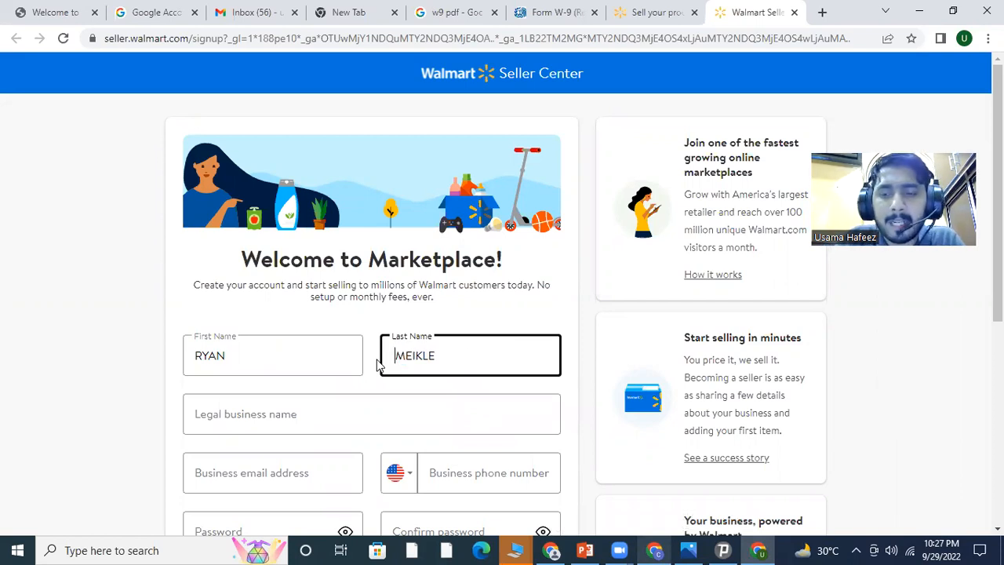
Copy the company name from OpenCorporates and paste 'CODY WYOMING PROPERTY, LLC' as legal business name
click(317, 402)
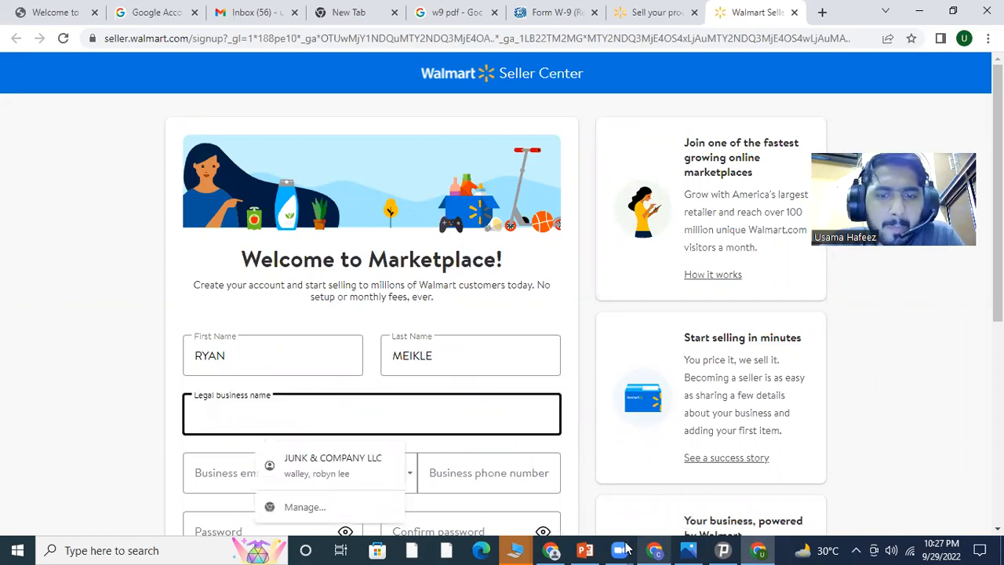
key(alt+Tab)
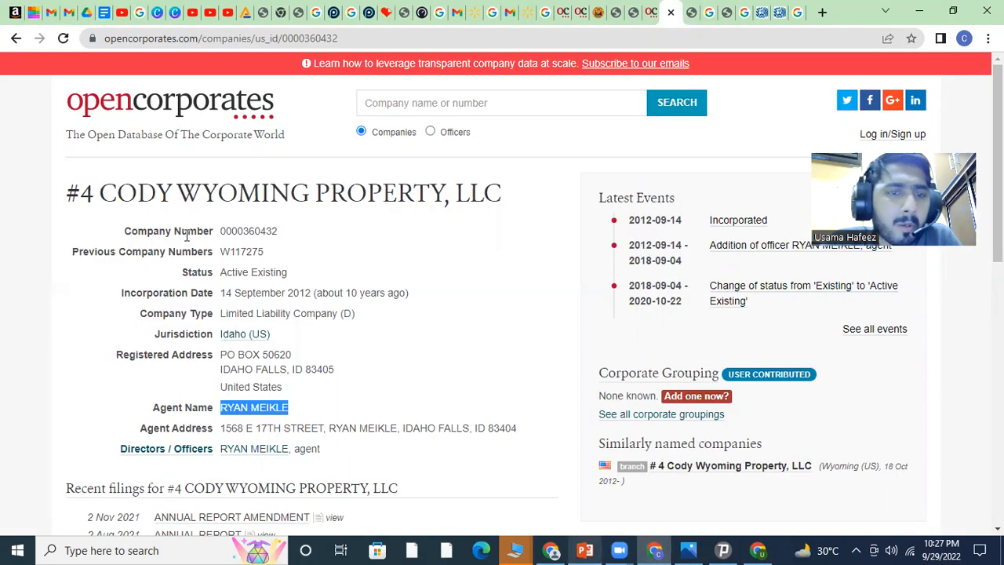
drag(98, 189, 507, 203)
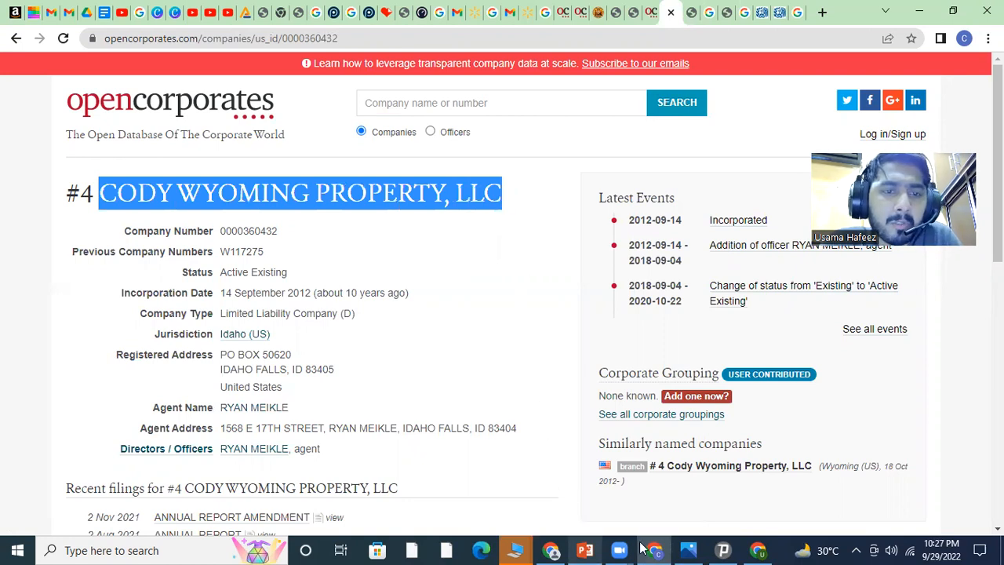
click(756, 550)
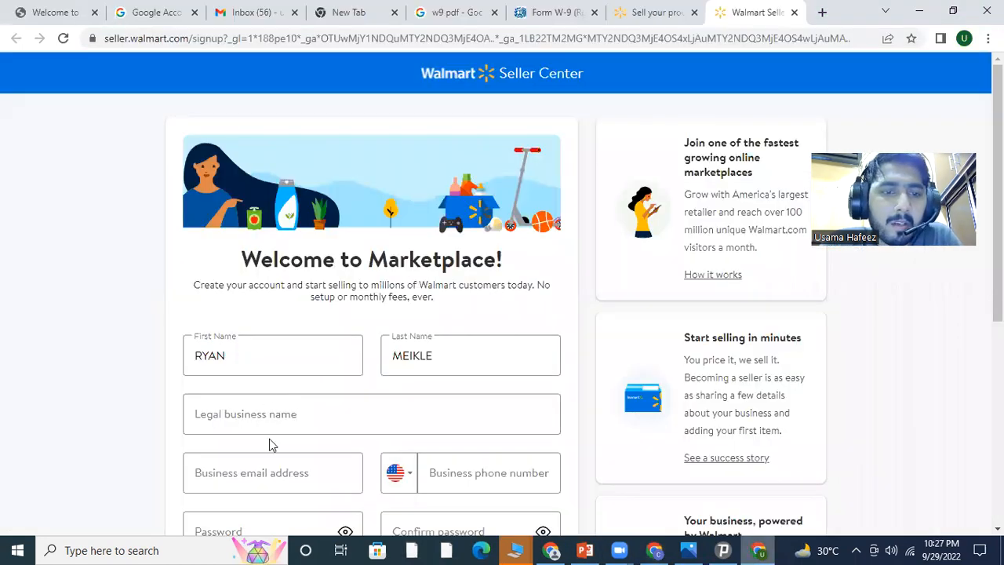
click(267, 415)
key(ctrl+v)
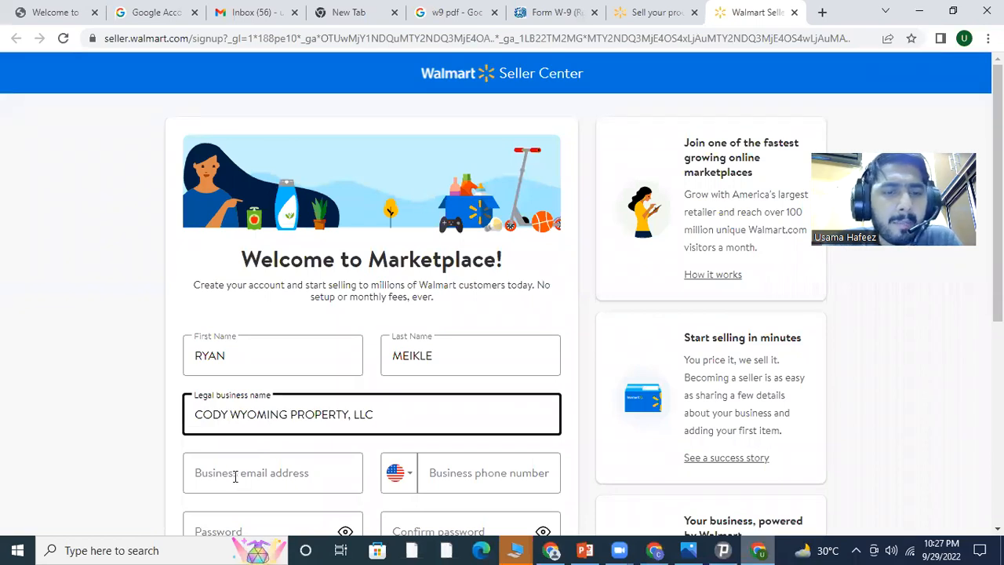
Fill in the business e-mail address and the business phone number
click(235, 476)
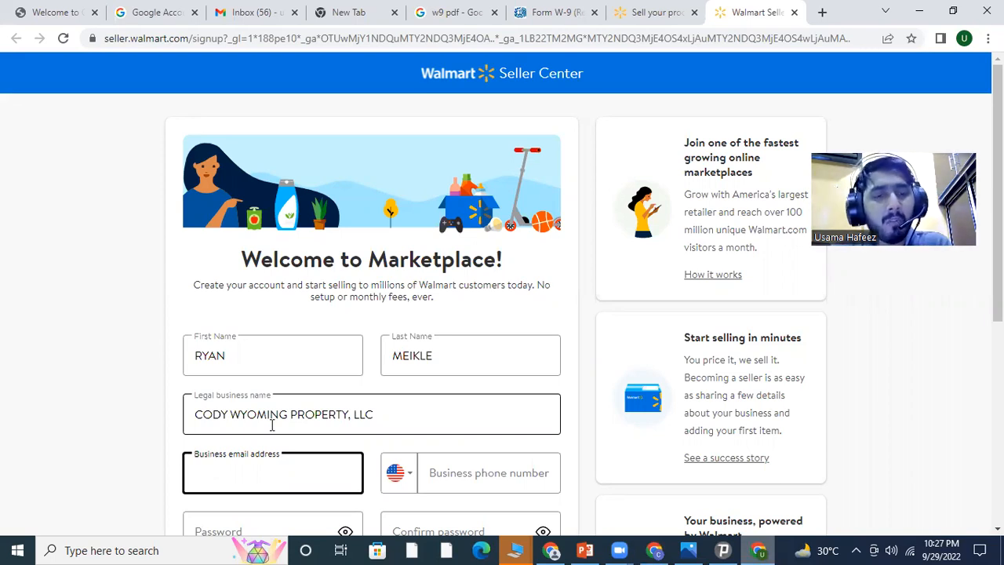
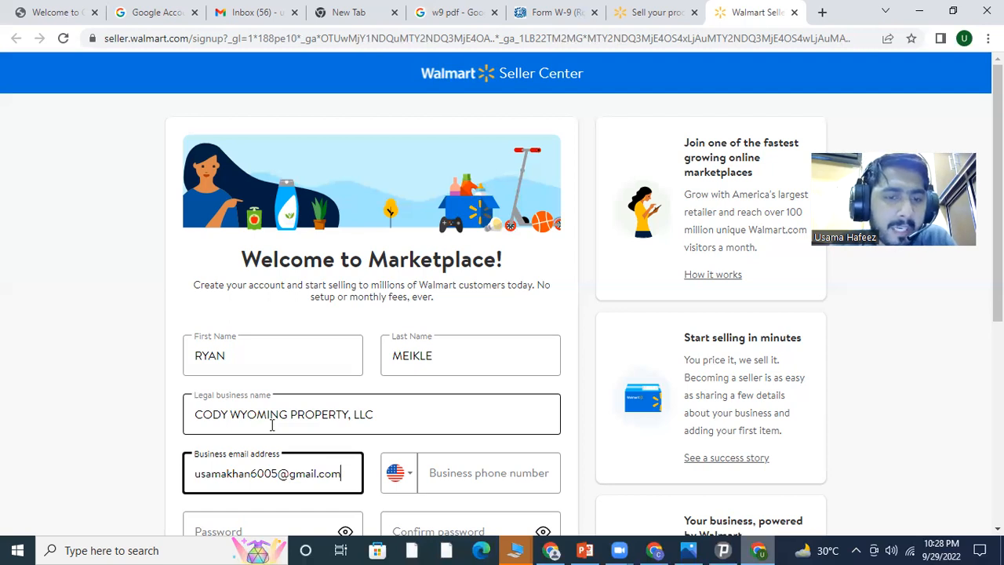
key(Tab)
key(Tab)
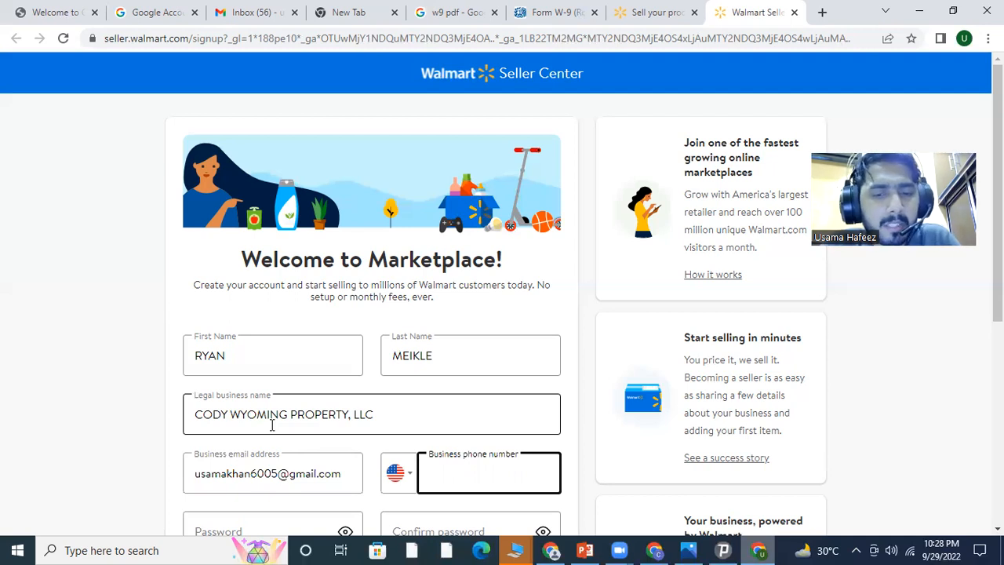
Enter and confirm the account password, then accept the Walmart Marketplace terms after viewing the agreement
scroll(274, 425, down, 3)
click(264, 313)
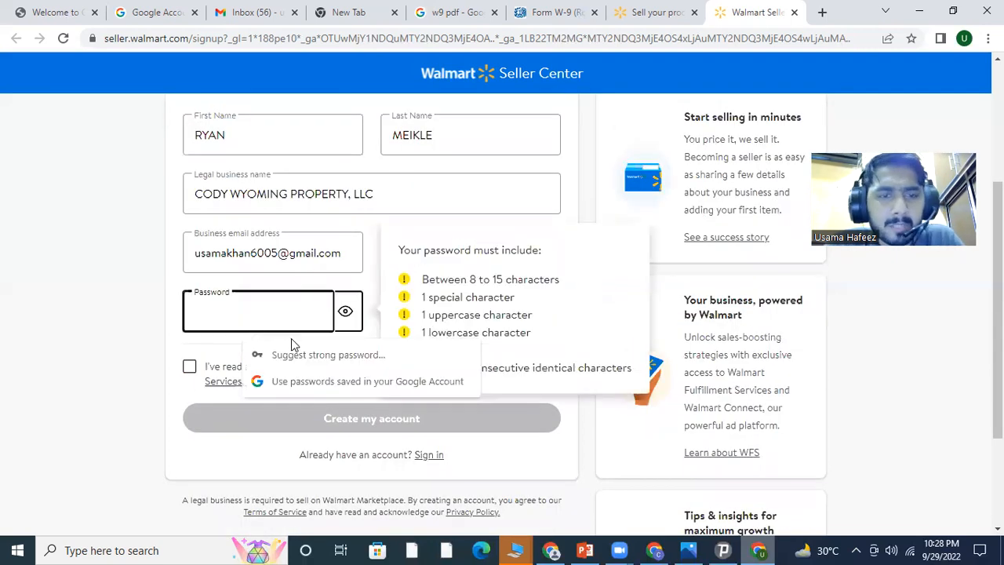
text(••••••••••)
key(Tab)
text(••••••••••)
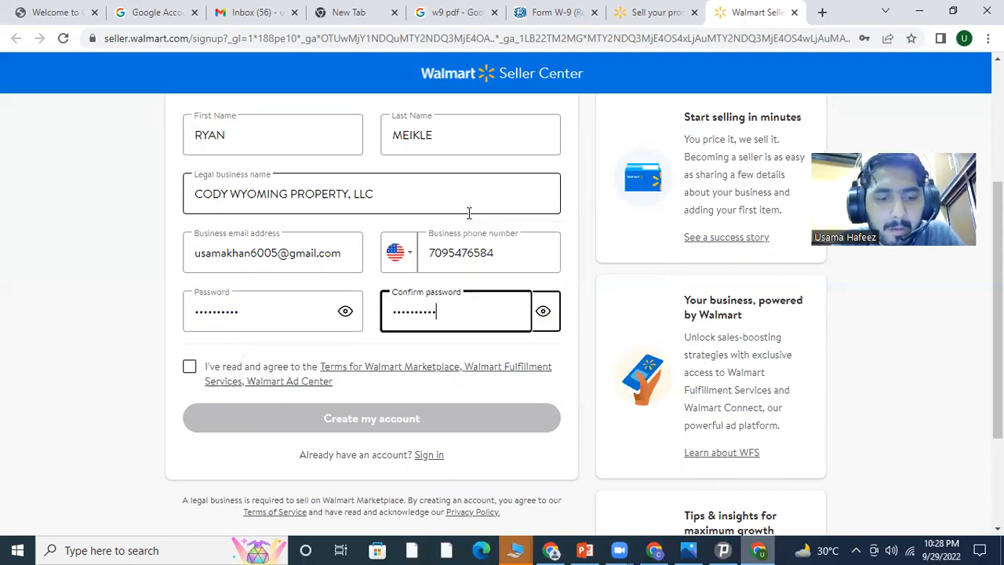
click(191, 367)
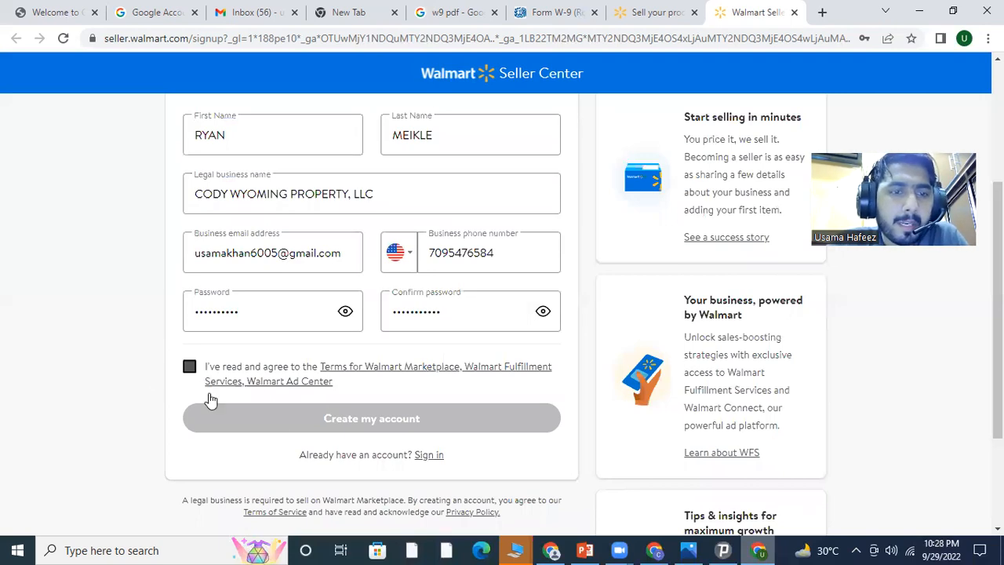
click(315, 422)
click(853, 464)
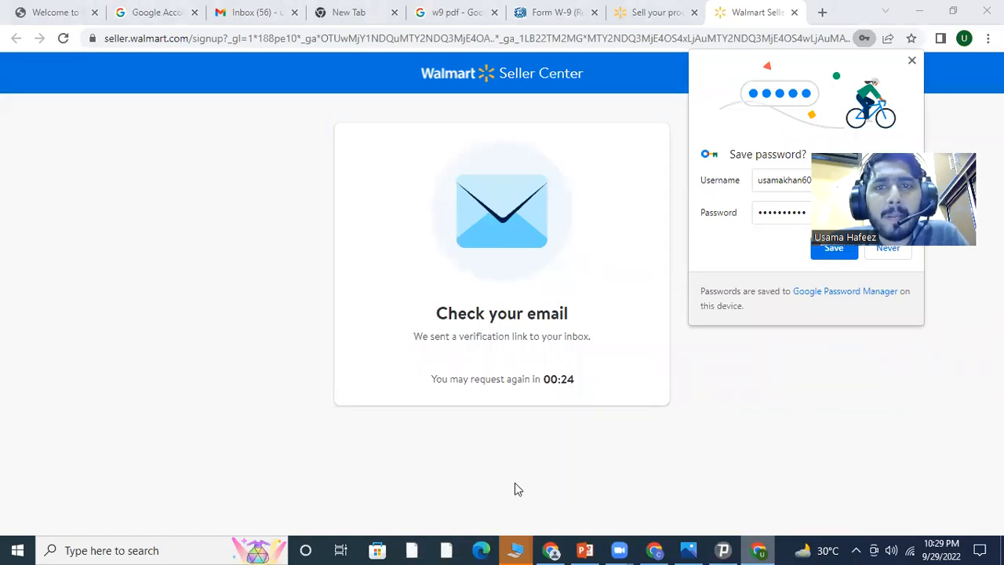
Open Walmart's Account Verification e-mail in Gmail, verify the account and continue to it
click(284, 6)
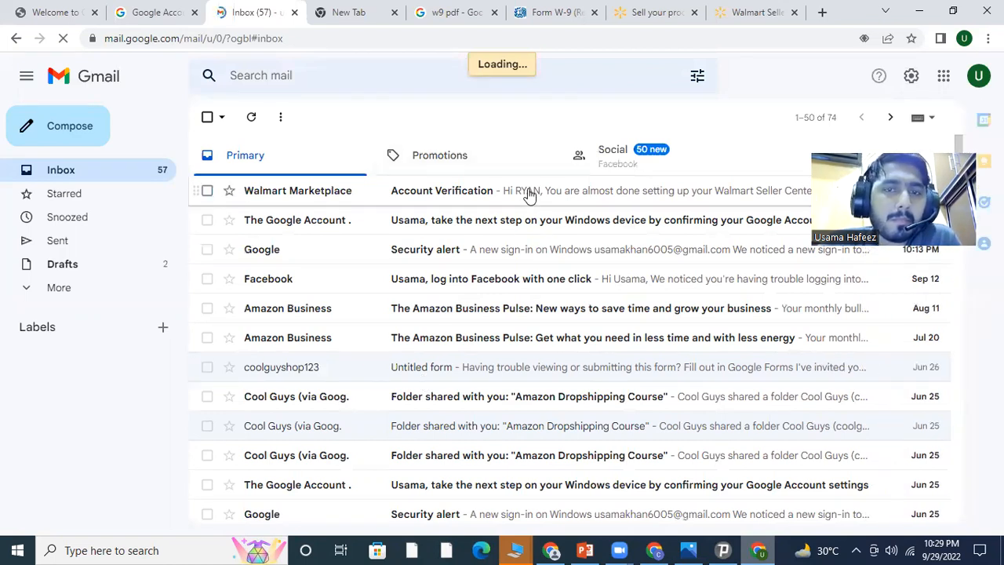
click(530, 194)
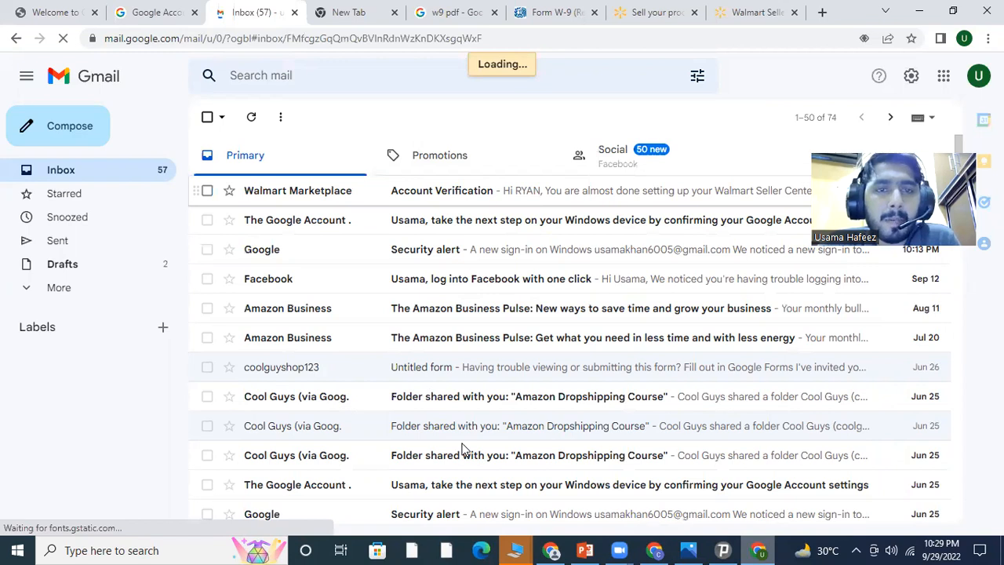
click(438, 472)
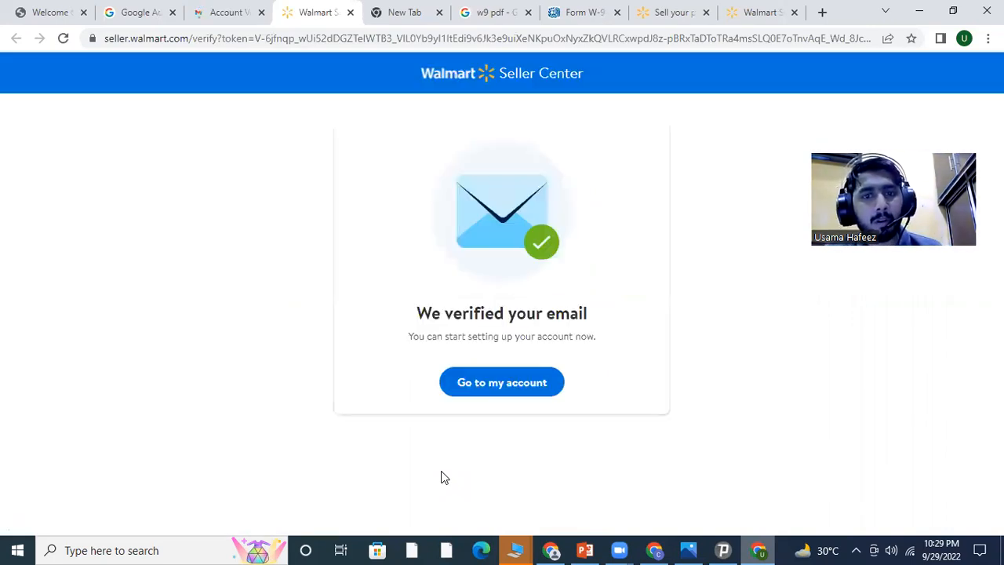
click(510, 384)
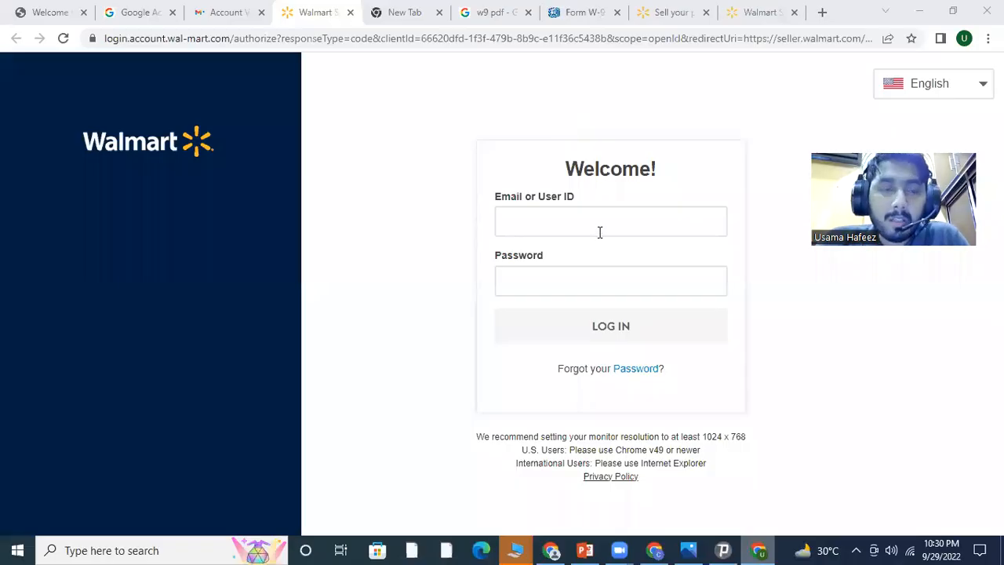
Log in with the seller e-mail and password, declining Chrome's offers to save the password
click(595, 222)
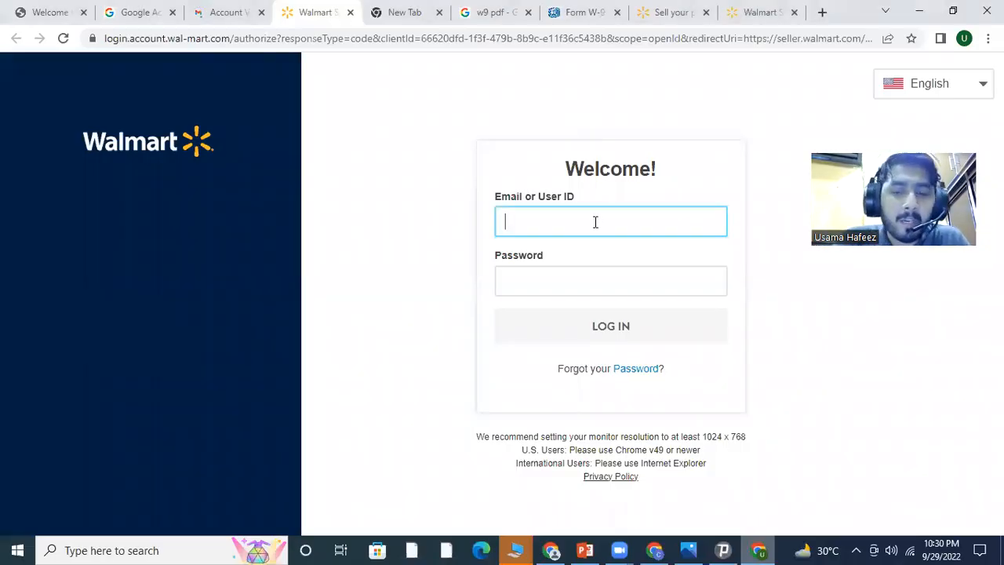
key(Tab)
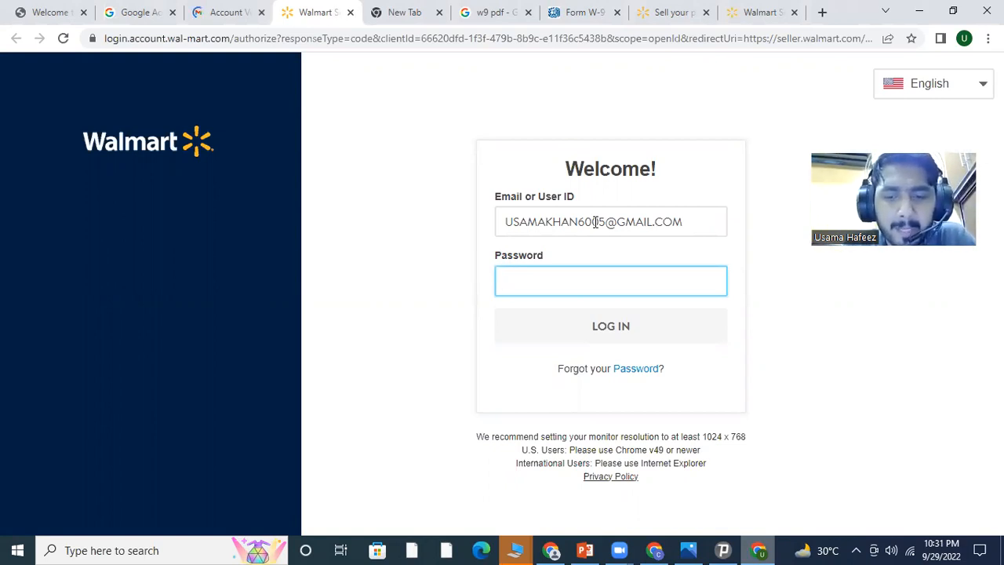
text(*********)
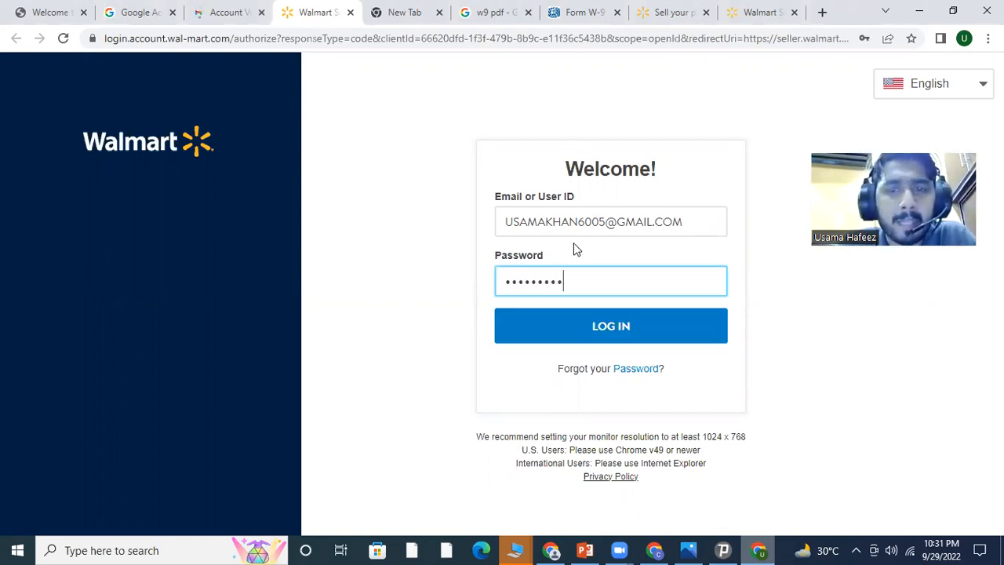
text(*)
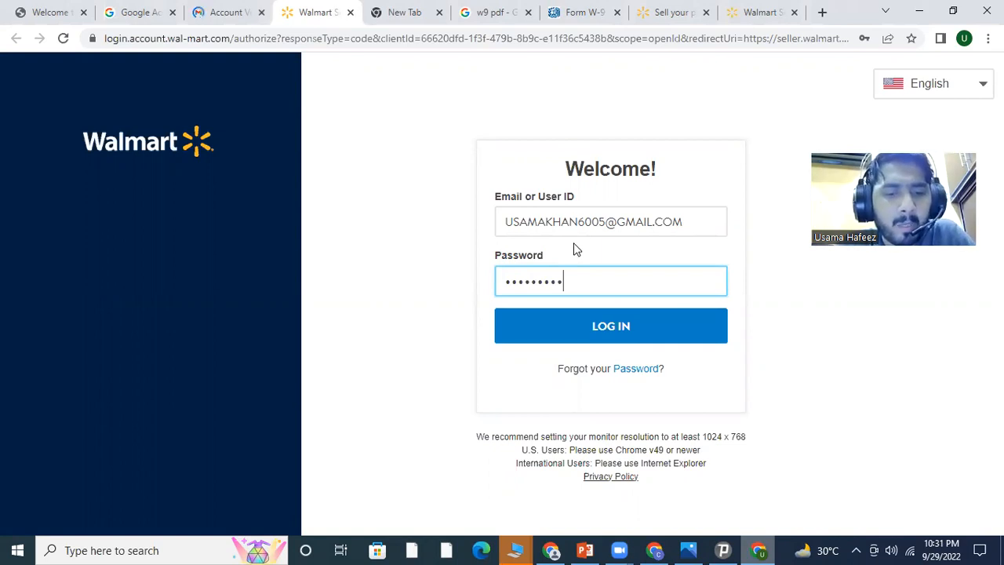
click(640, 324)
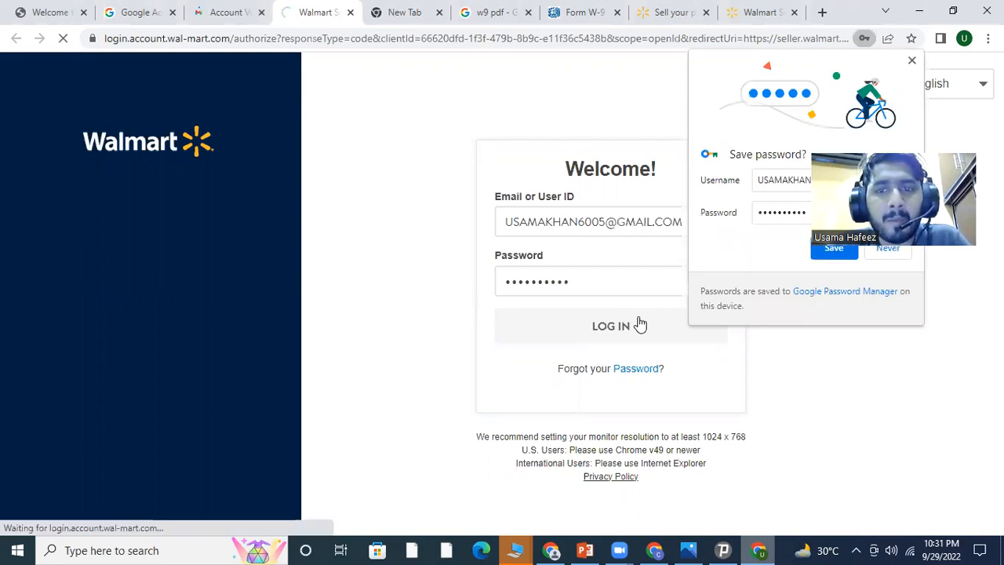
click(833, 245)
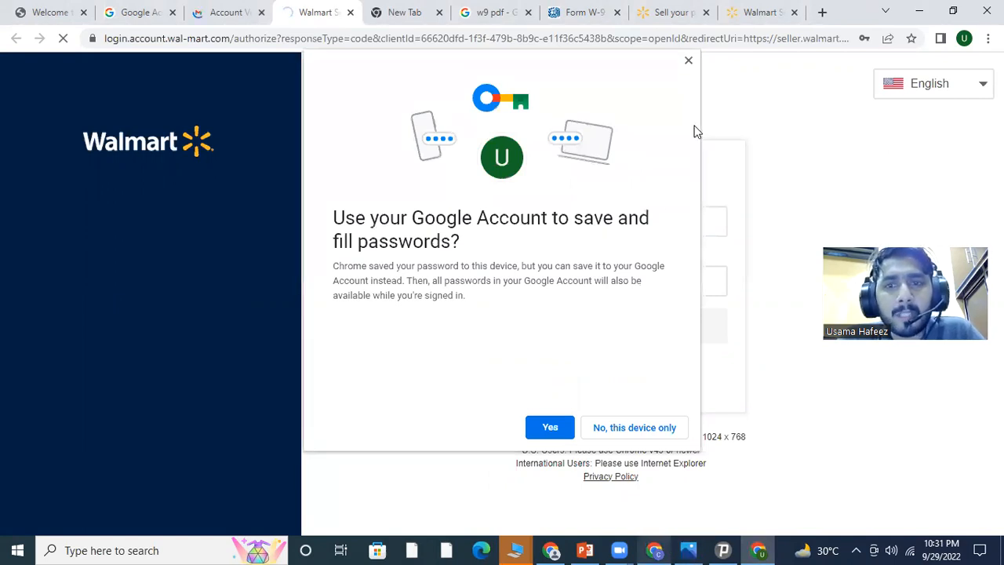
click(688, 60)
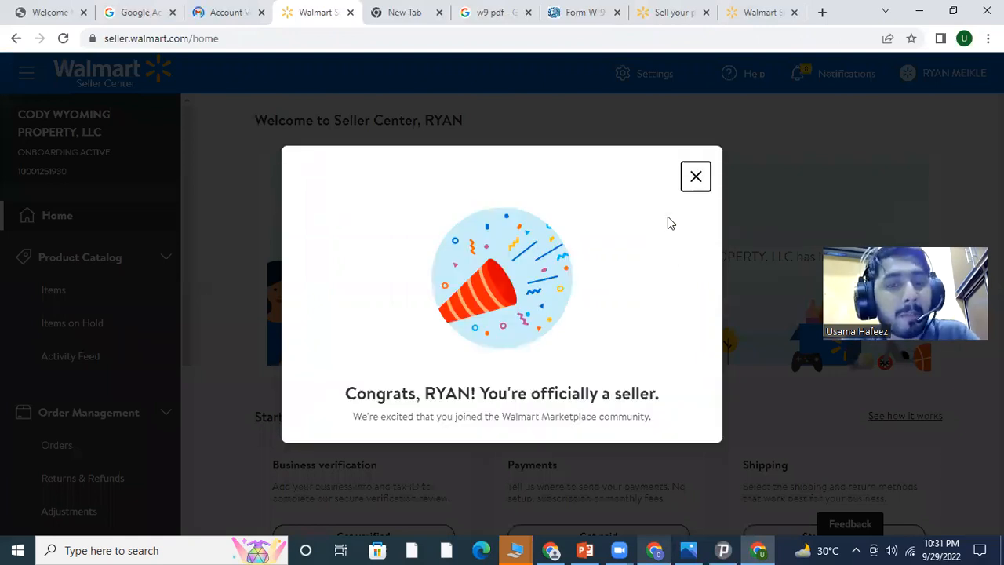
Close the Congrats message, briefly view the online arbitrage course flyer, then minimize it
click(696, 177)
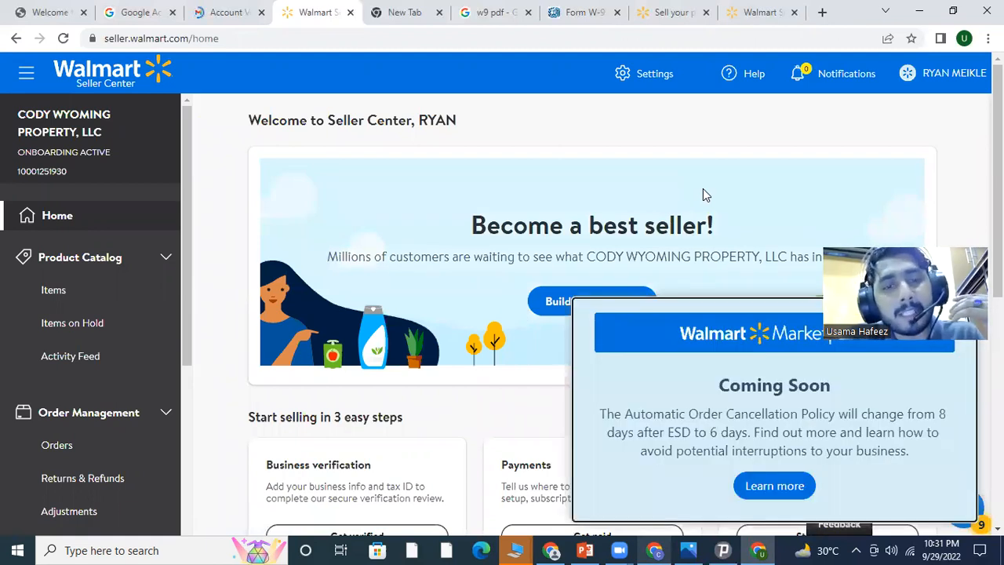
click(690, 549)
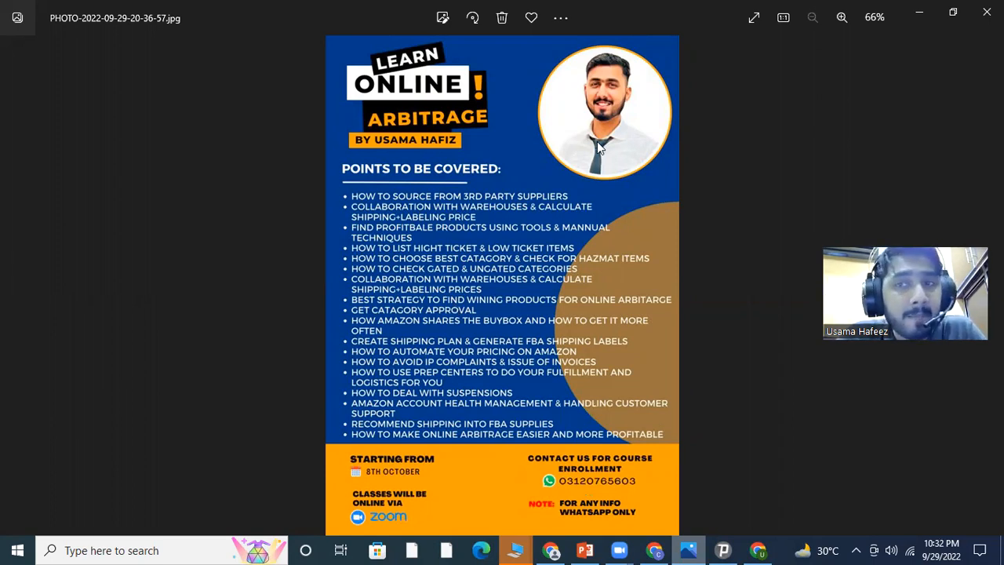
click(919, 15)
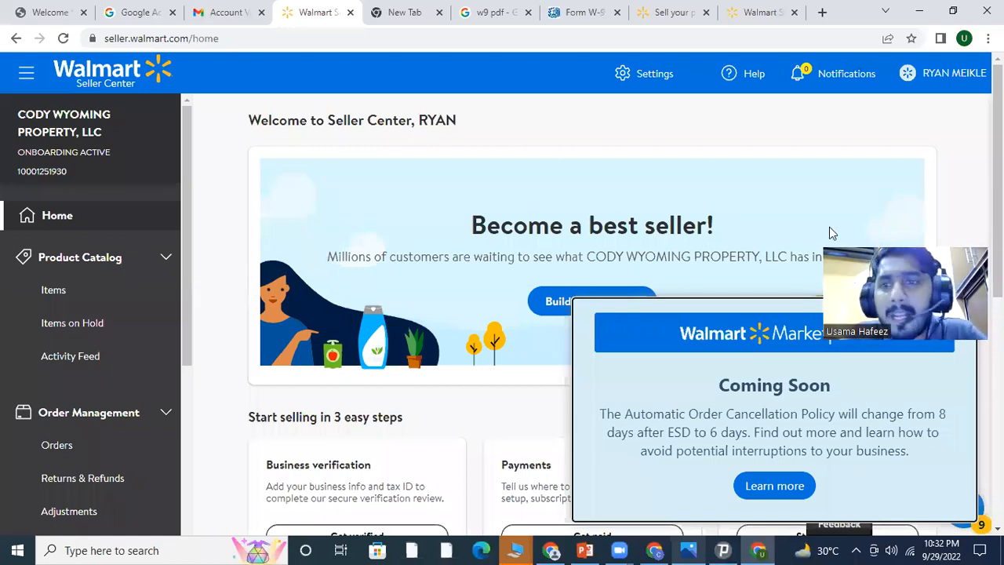
Close the Coming Soon popup and scroll down to the 'Start selling in 3 easy steps' section
click(958, 315)
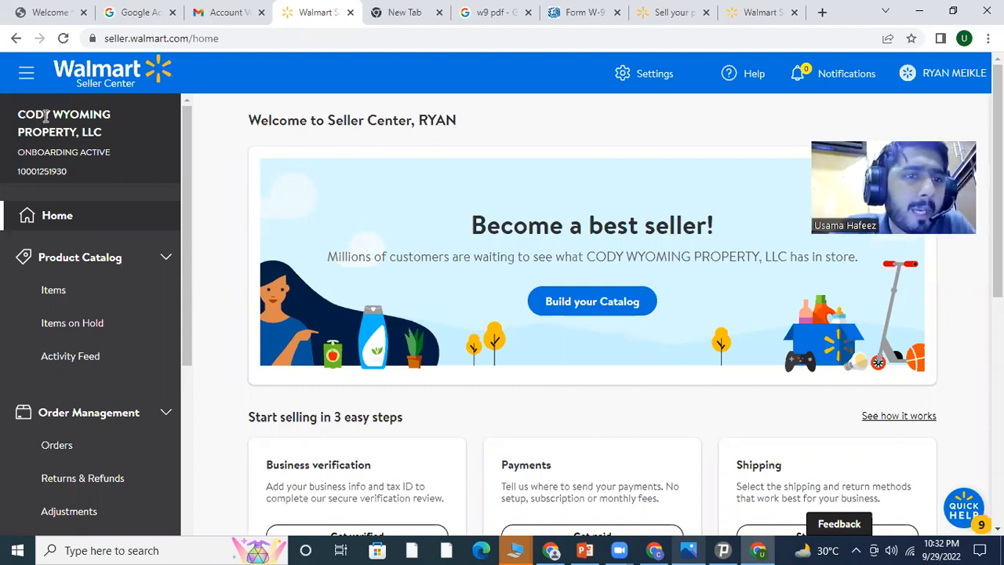
triple_click(93, 135)
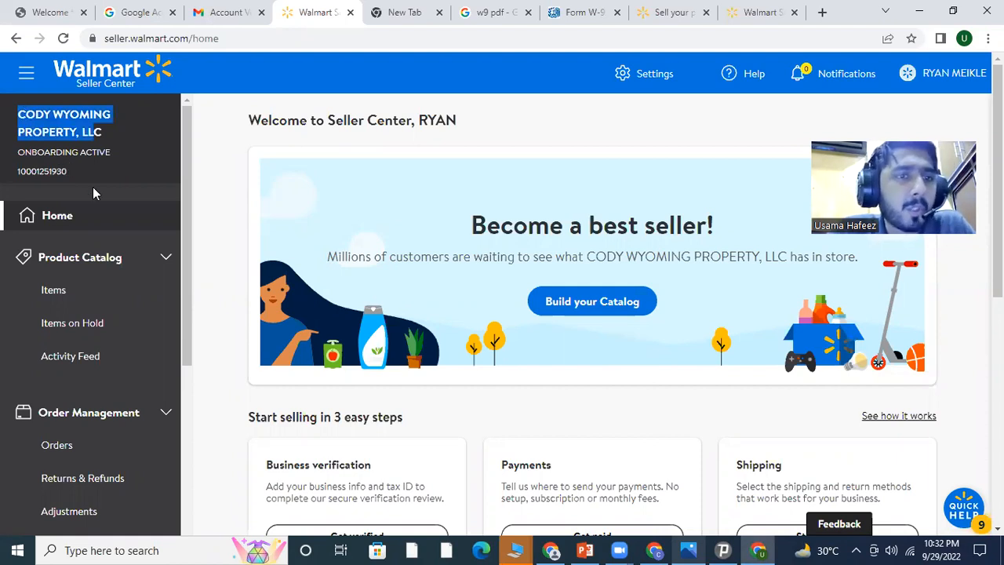
scroll(93, 187, down, 1)
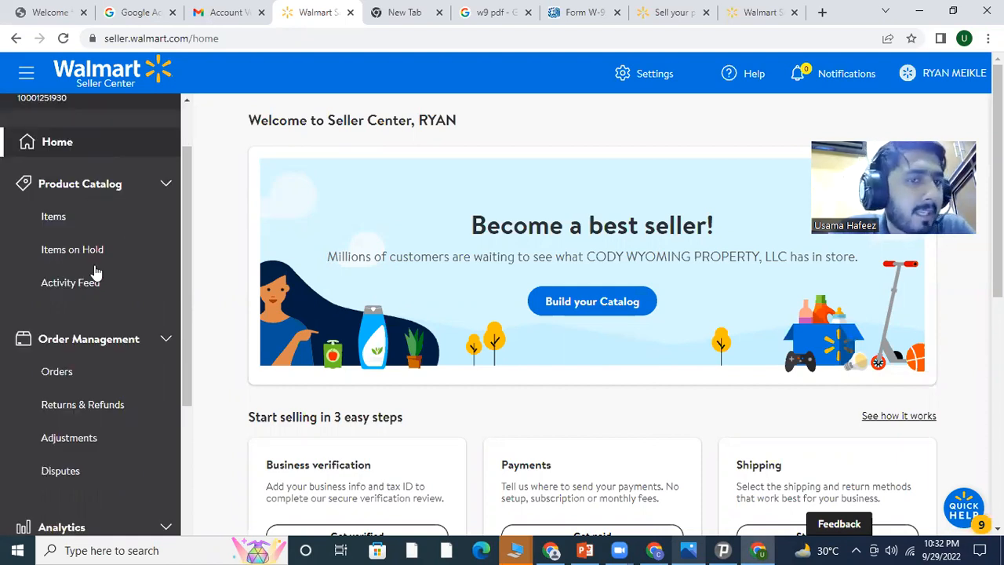
scroll(81, 326, down, 1)
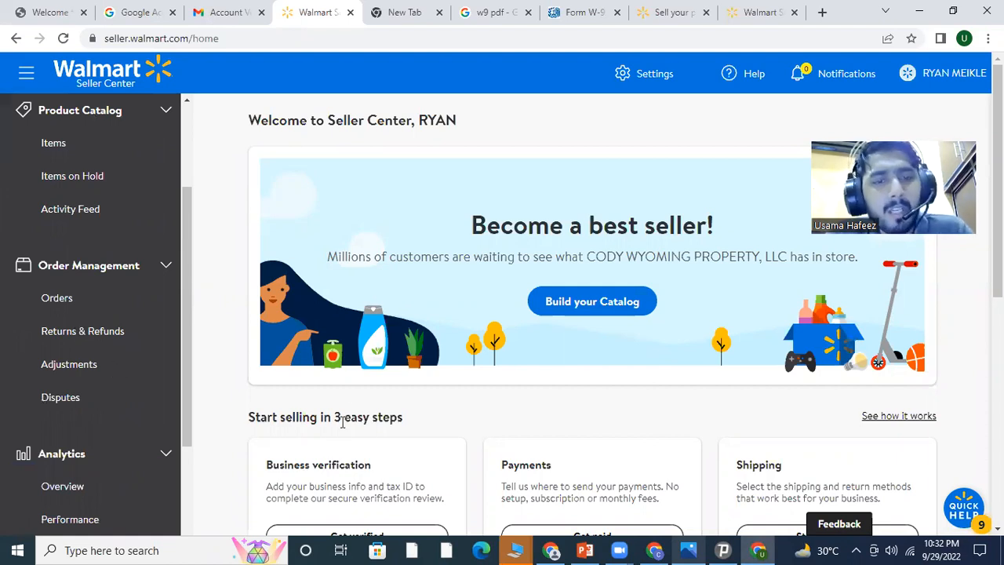
scroll(342, 422, down, 2)
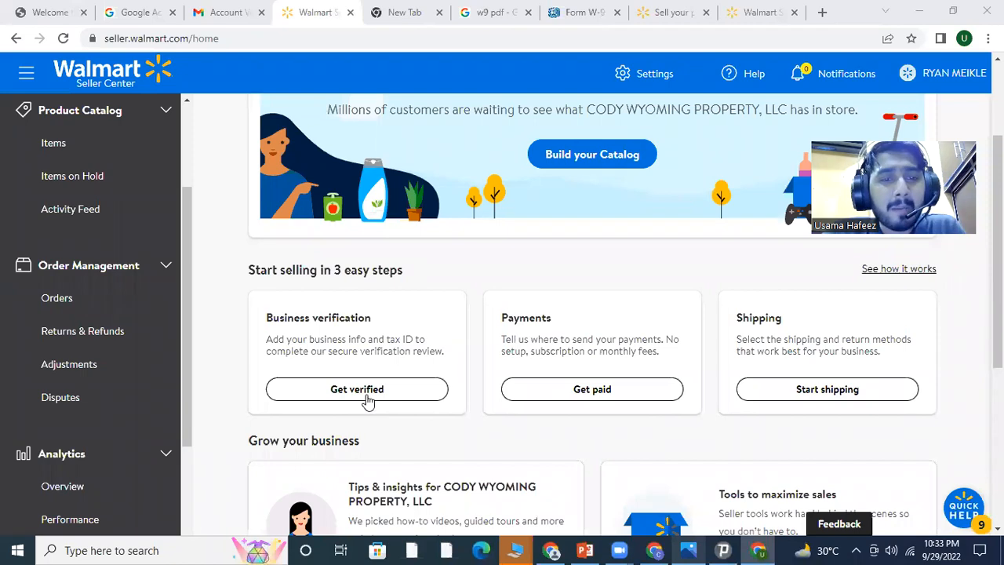
Start business verification and paste the US Tax ID into the Get verified form
click(368, 392)
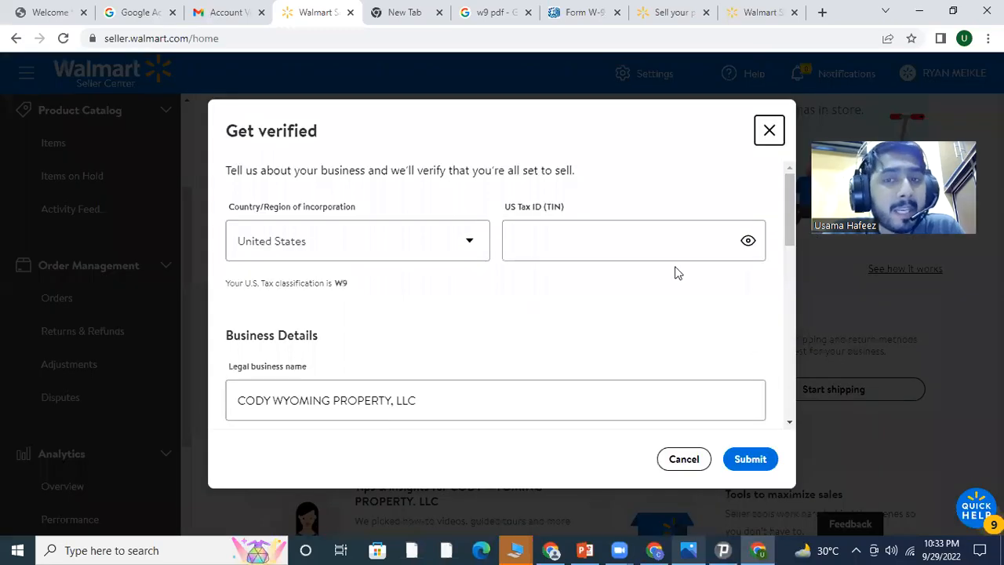
click(599, 241)
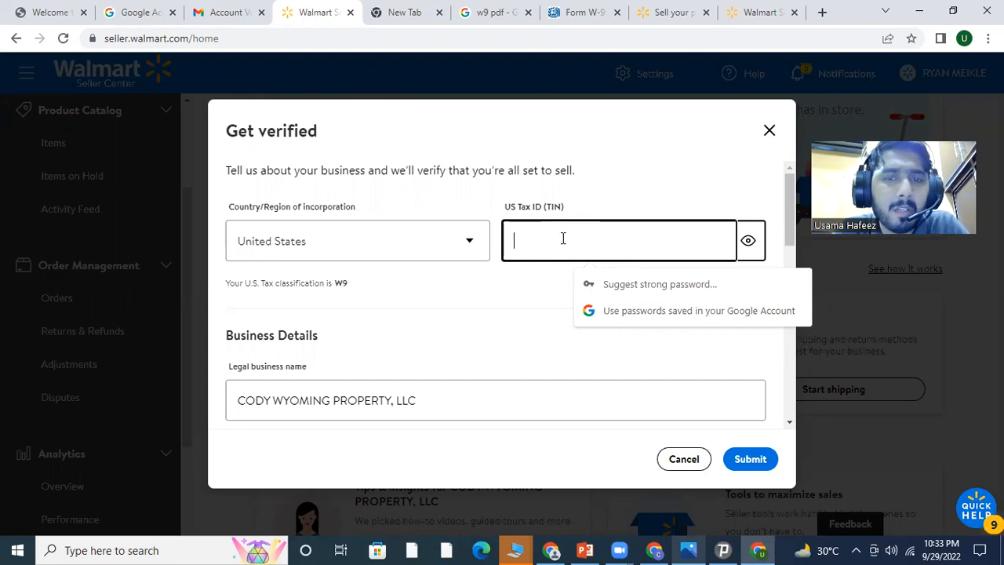
key(ctrl+v)
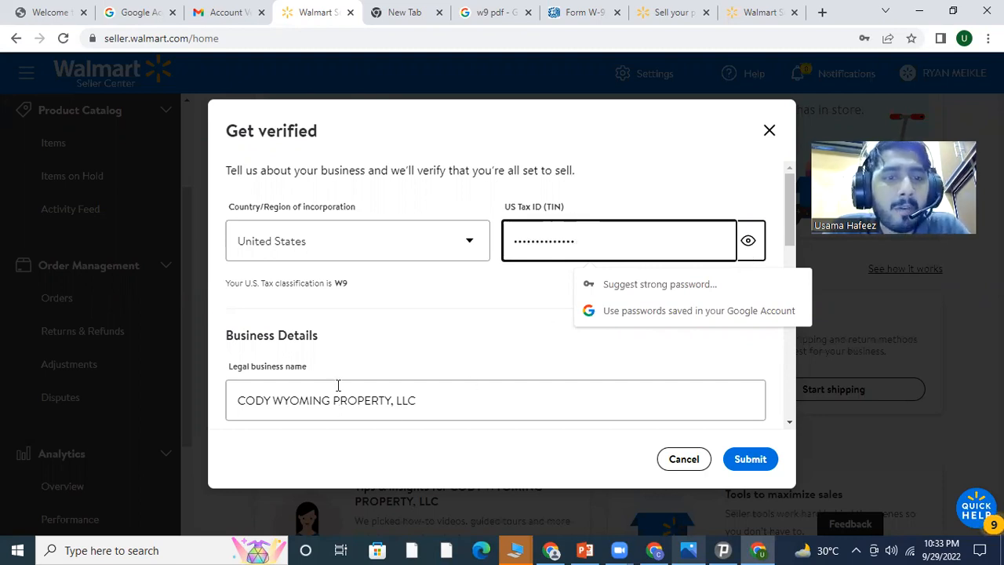
scroll(351, 330, down, 1)
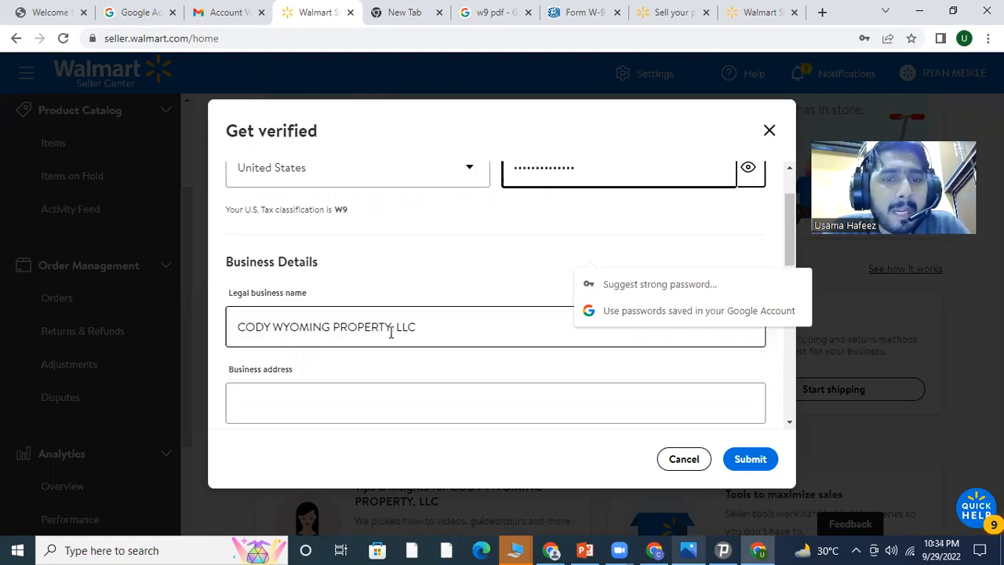
scroll(329, 264, down, 2)
Fill the business address from the saved suggestion and set the state to Florida
click(329, 265)
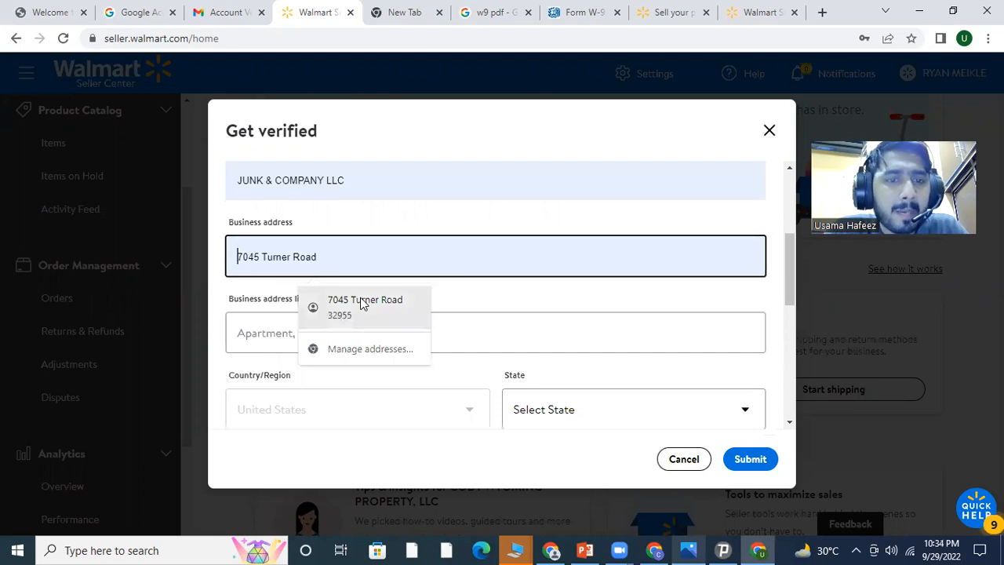
click(374, 320)
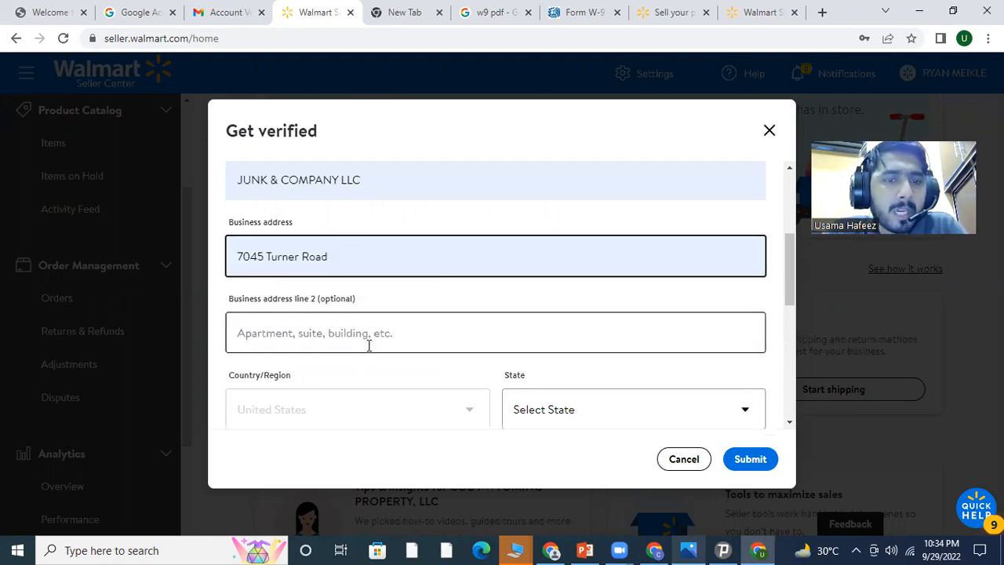
scroll(345, 296, down, 3)
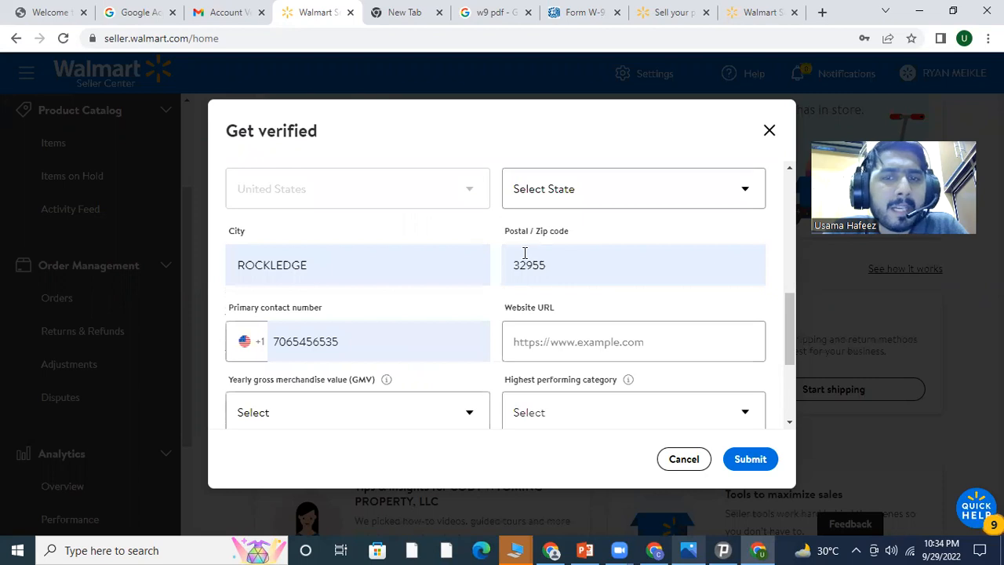
click(553, 189)
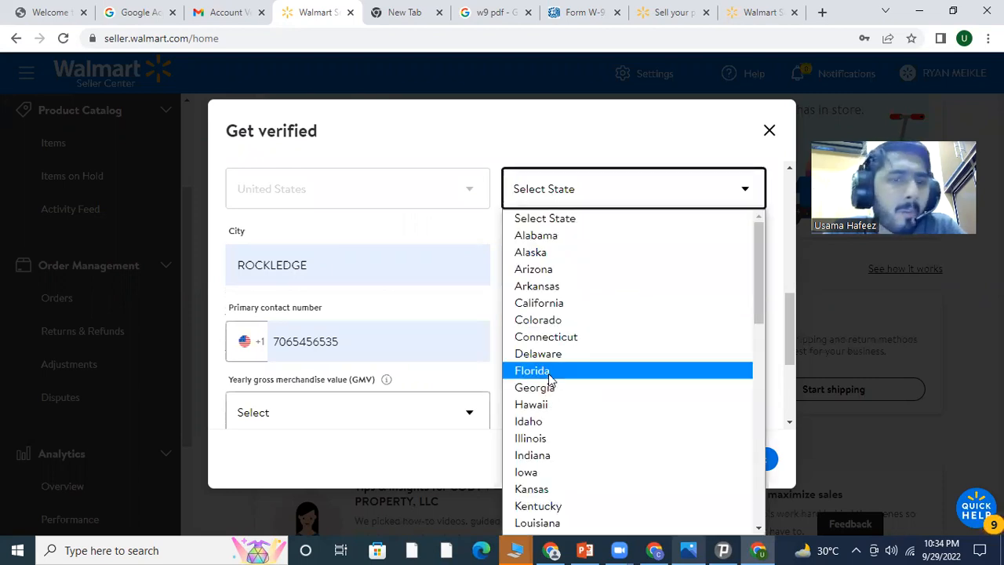
key(Return)
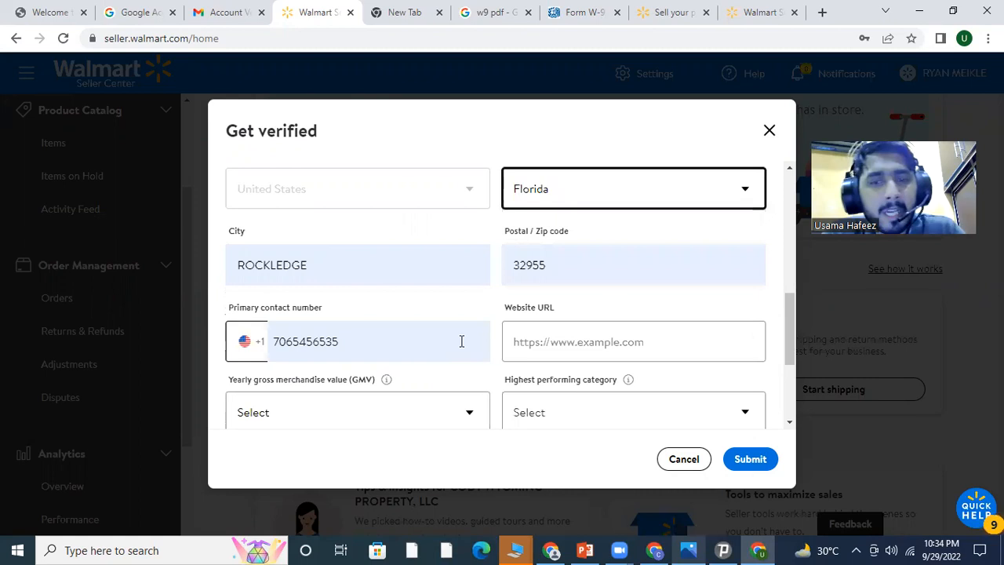
click(531, 355)
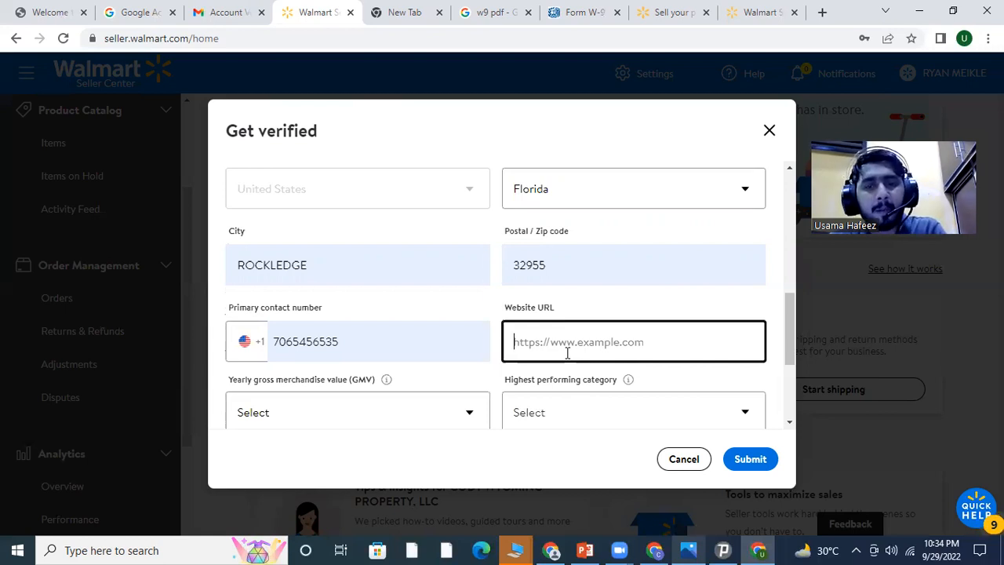
text(www.conn)
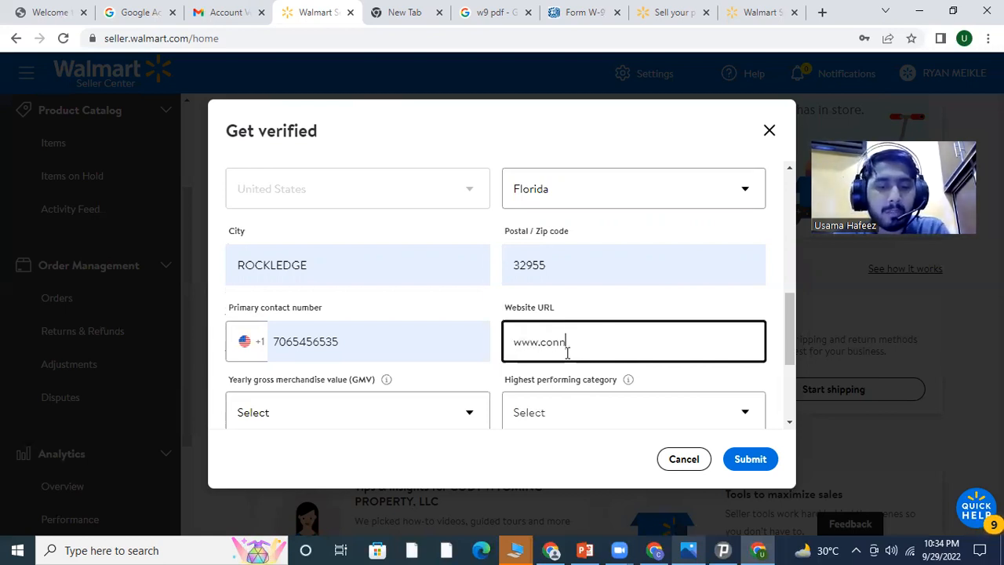
text(x)
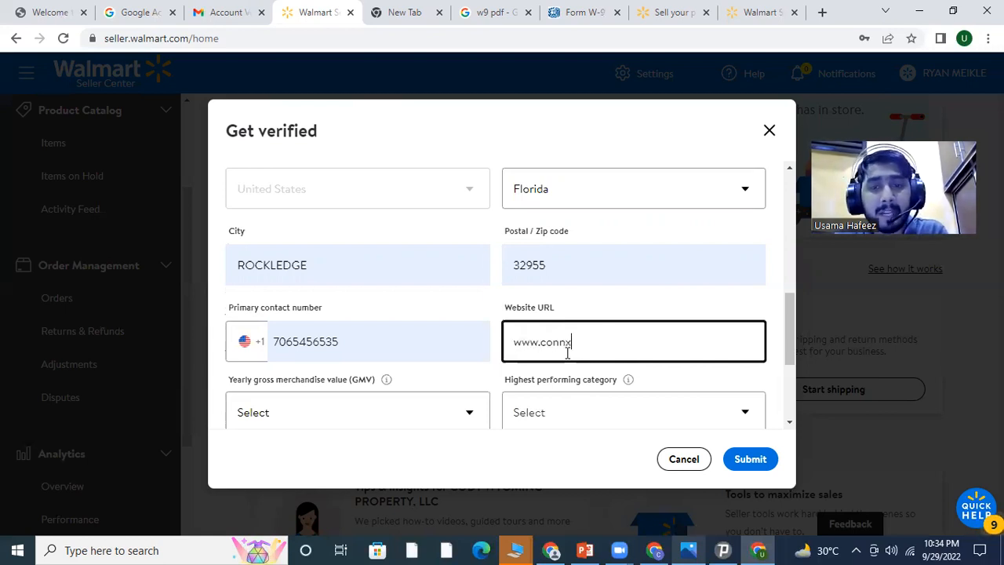
key(BackSpace)
key(BackSpace)
key(BackSpace)
key(BackSpace)
key(BackSpace)
key(BackSpace)
key(BackSpace)
key(BackSpace)
key(BackSpace)
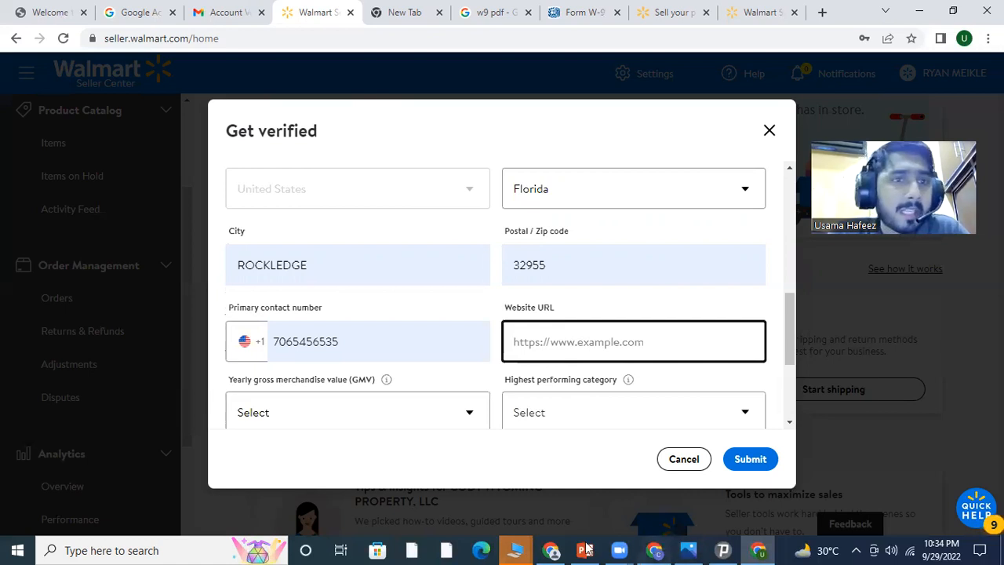
key(alt+Tab)
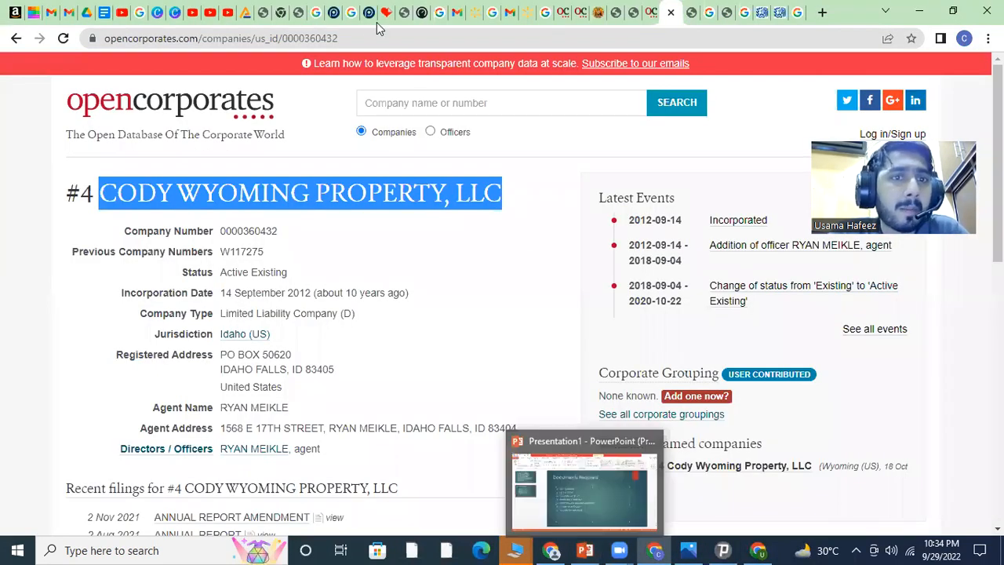
Copy the connox.com Household page address and go back to the Walmart Seller Center window
click(267, 38)
click(552, 547)
click(107, 15)
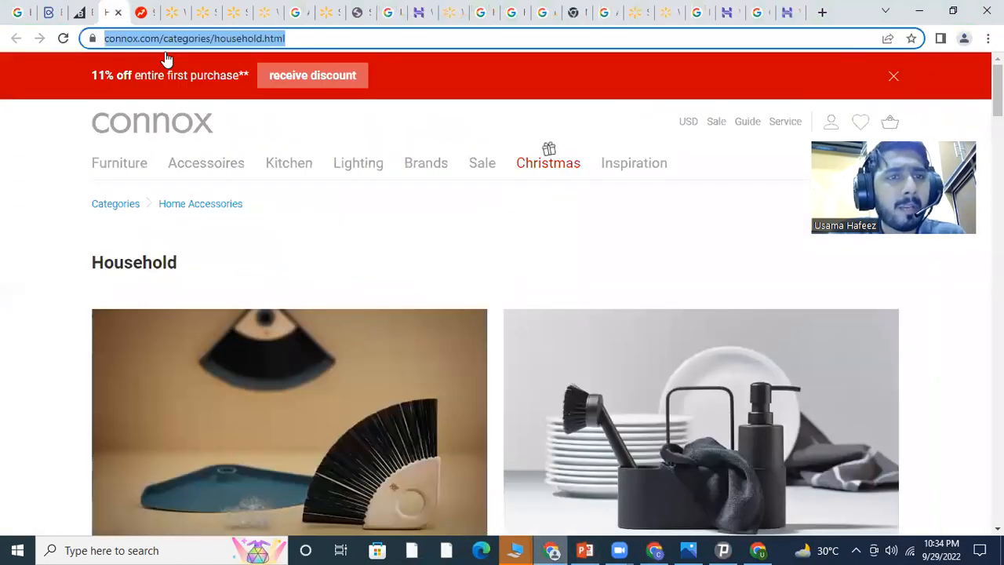
key(End)
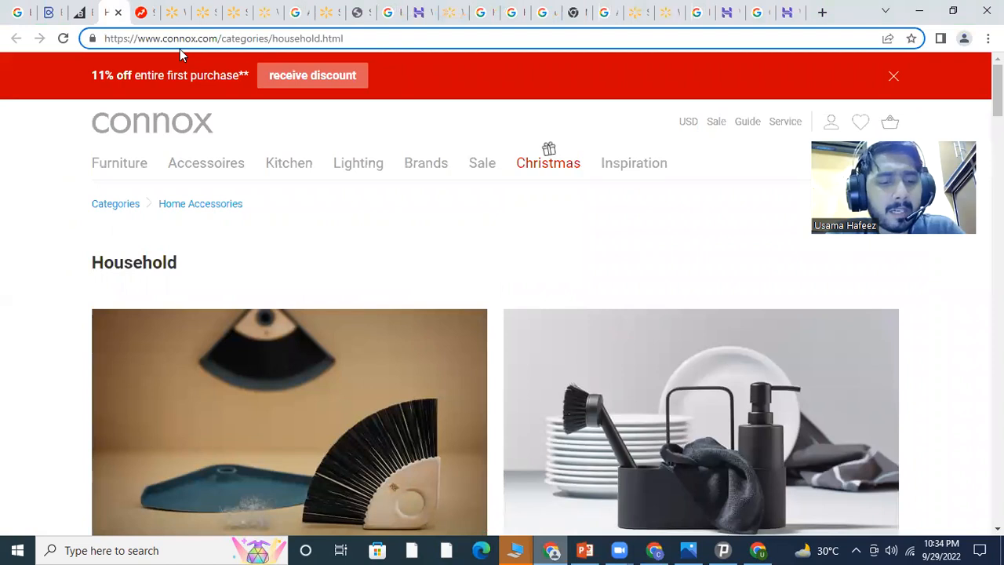
key(ctrl+a)
key(ctrl+c)
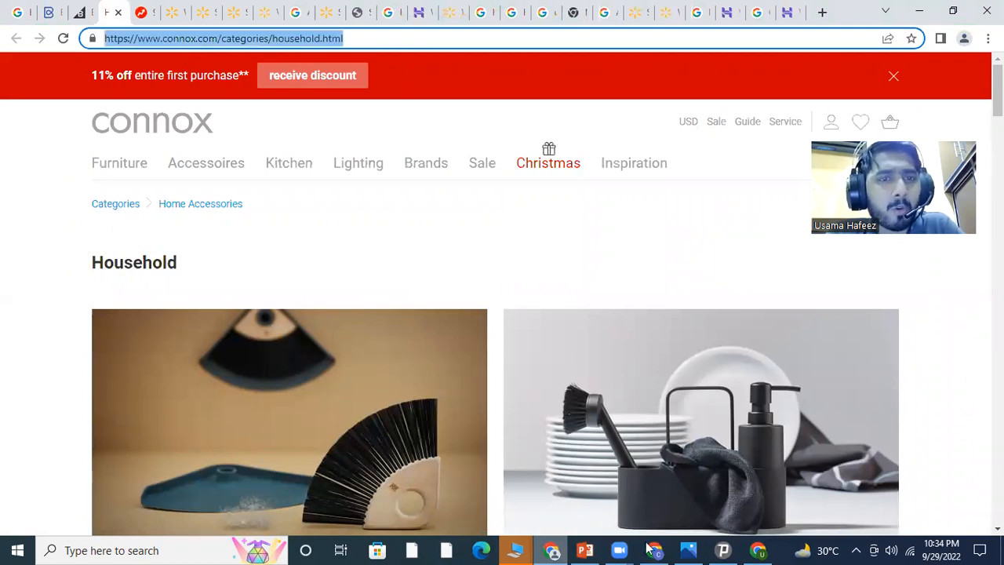
click(761, 549)
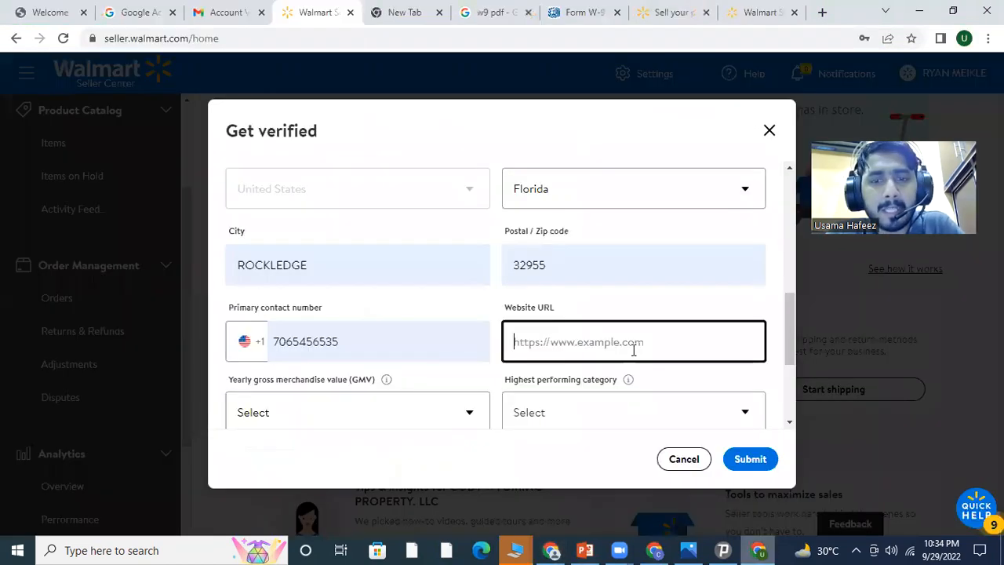
key(ctrl+v)
shift+click(673, 343)
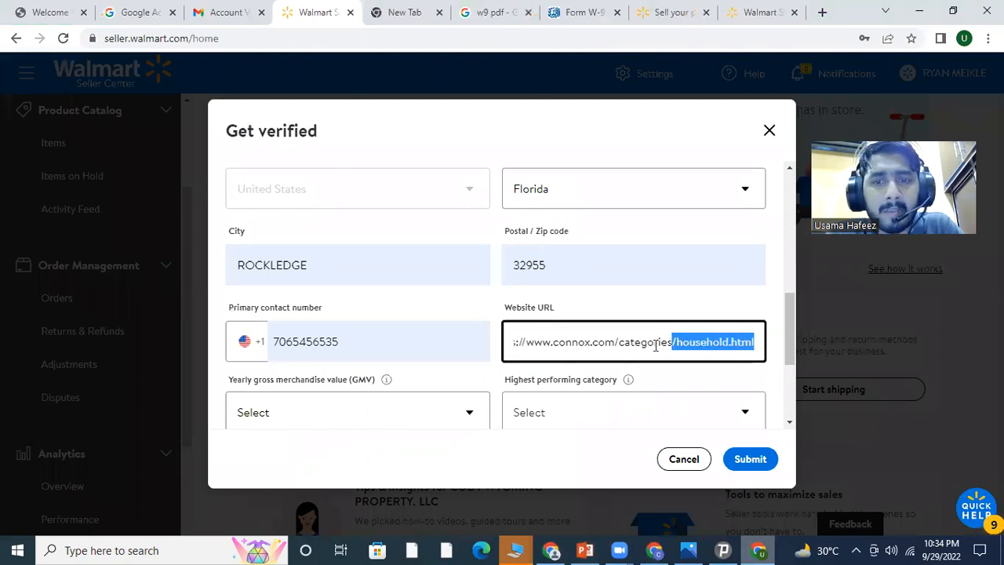
shift+click(617, 351)
key(BackSpace)
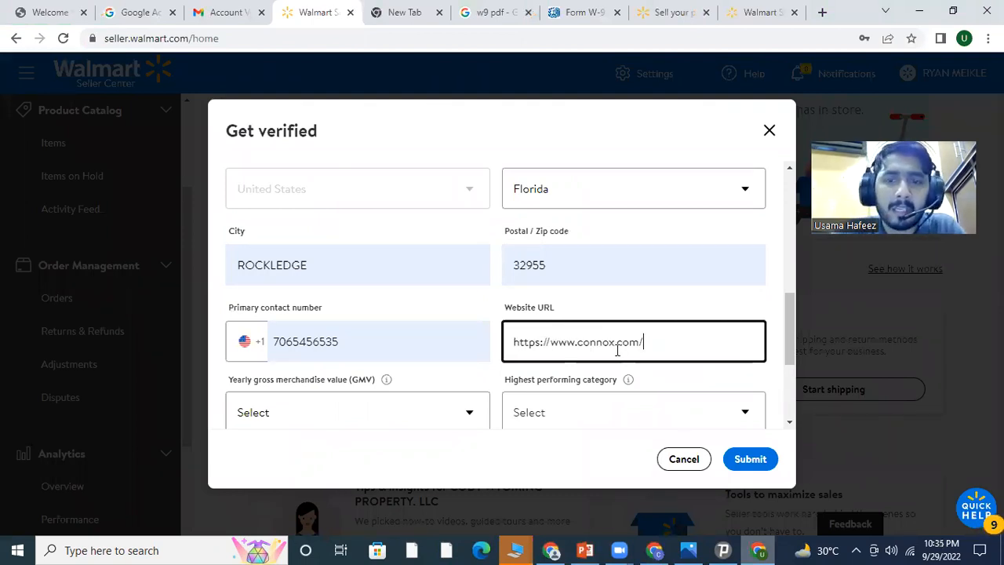
drag(552, 341, 522, 352)
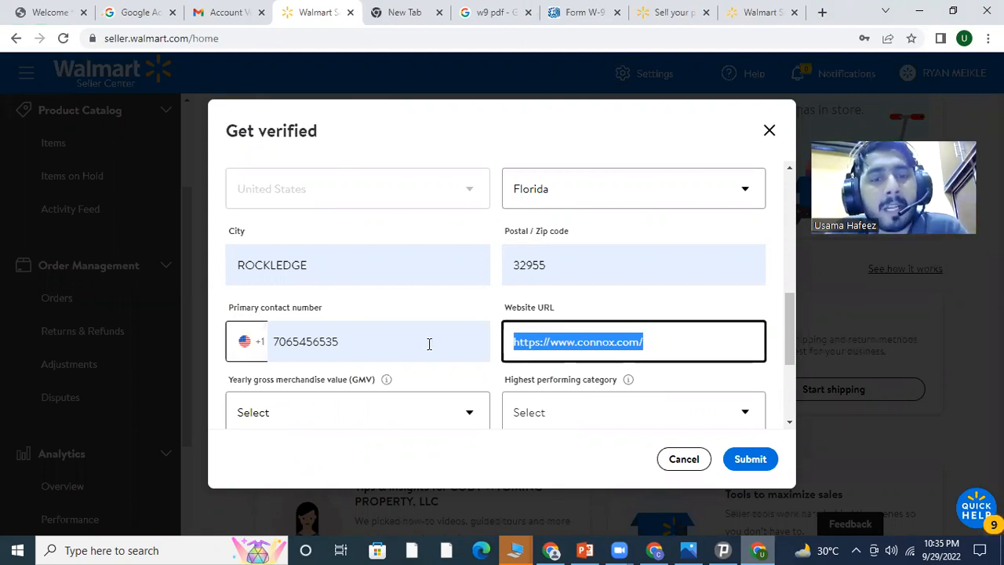
Set yearly GMV to $100,001 - $500,000
scroll(429, 343, down, 1)
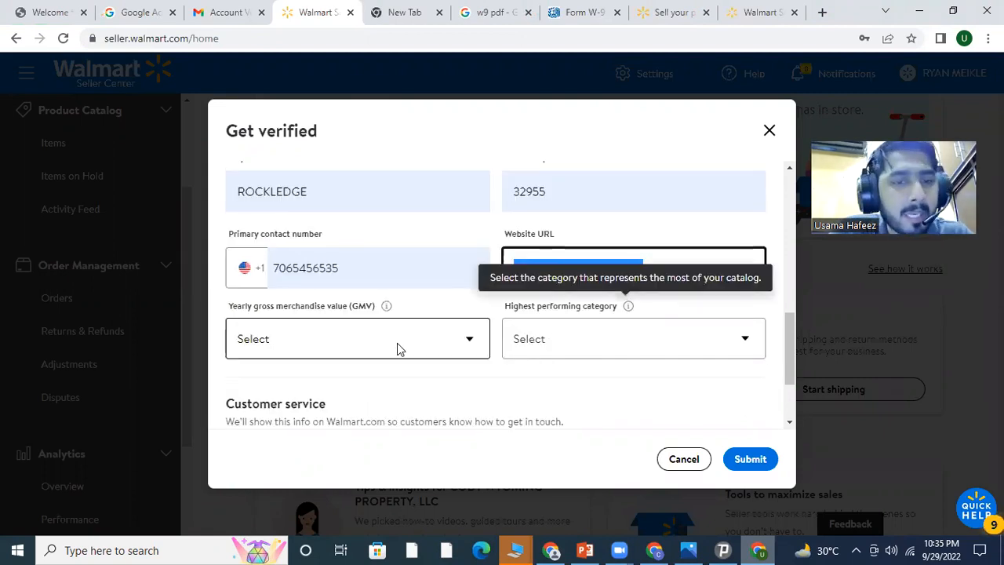
click(399, 343)
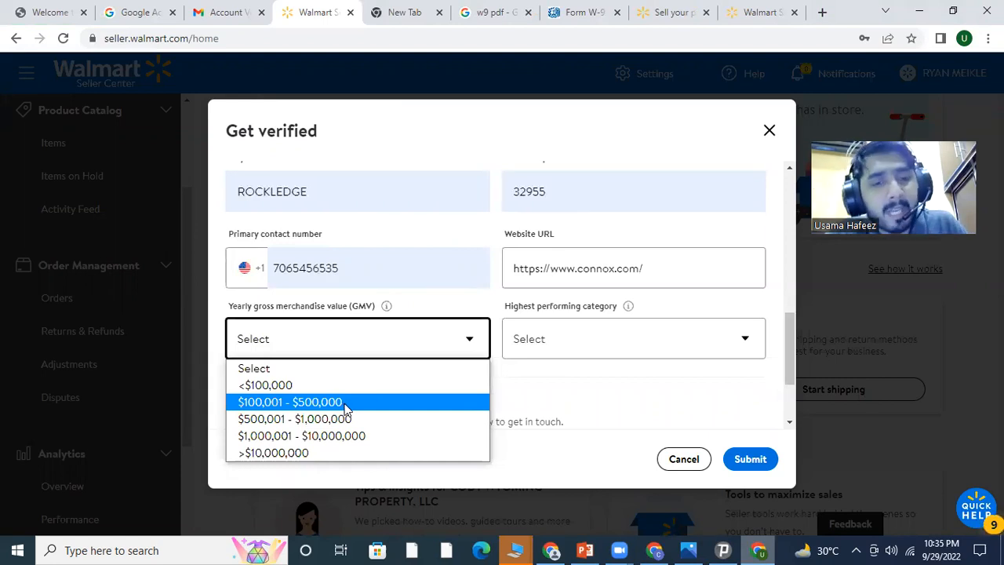
click(345, 403)
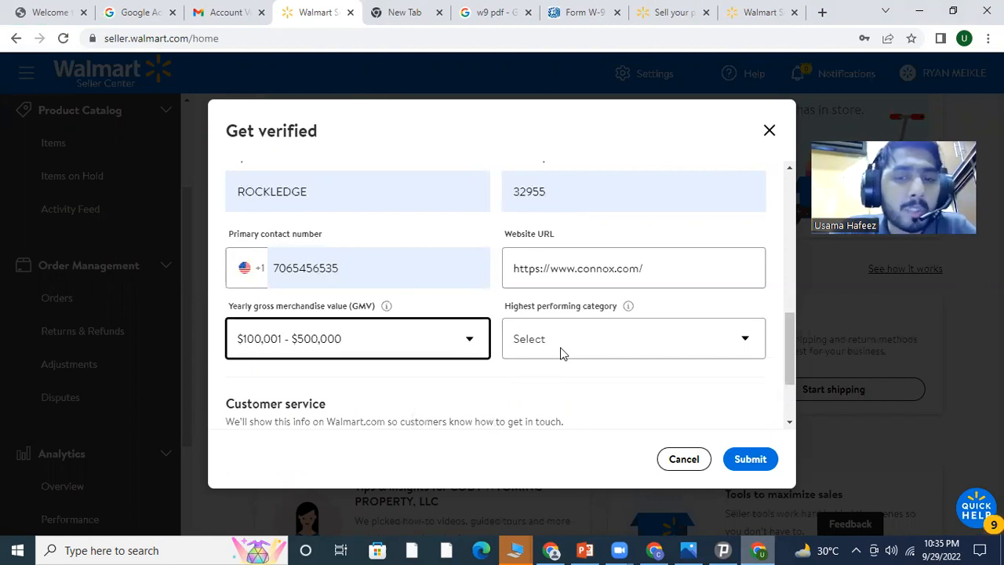
Choose Home Decor as the highest performing category from the category list
click(632, 341)
click(630, 340)
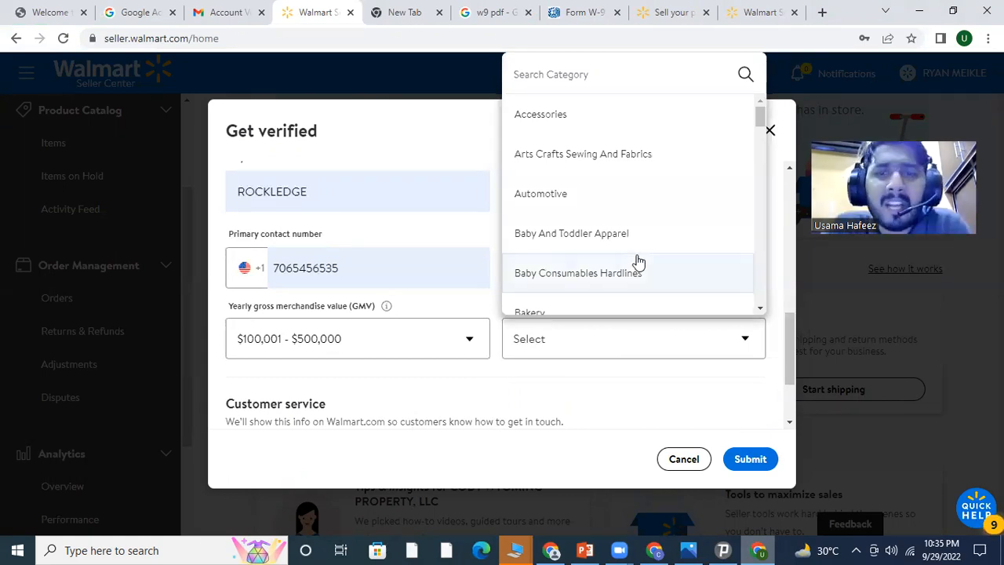
scroll(637, 262, down, 2)
scroll(638, 261, down, 2)
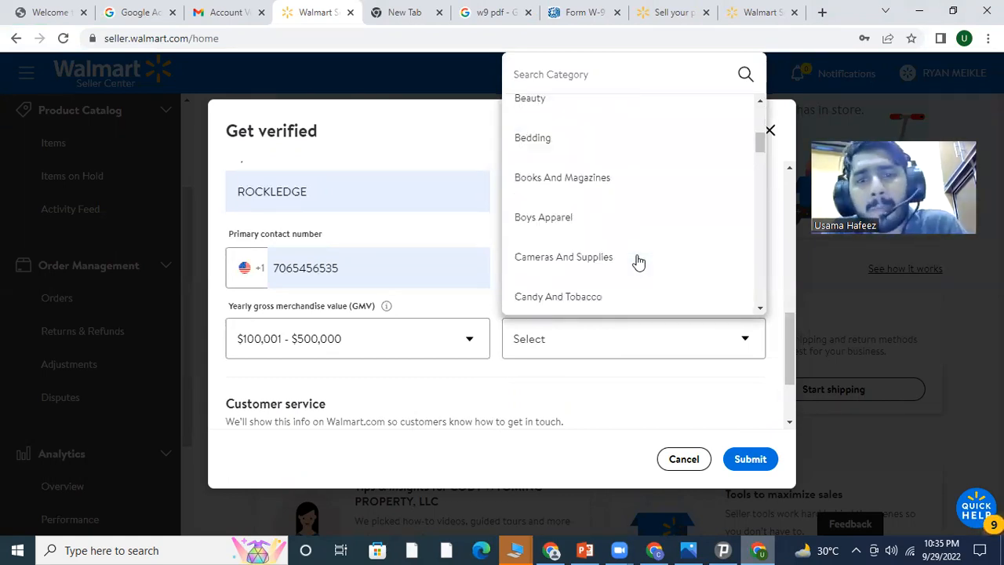
scroll(638, 262, down, 2)
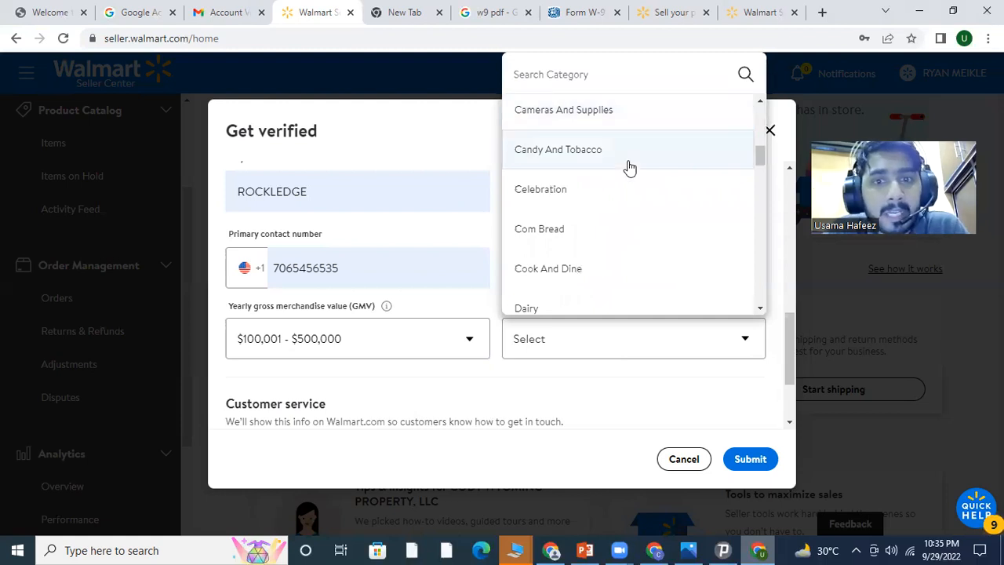
scroll(629, 206, down, 1)
scroll(610, 207, down, 2)
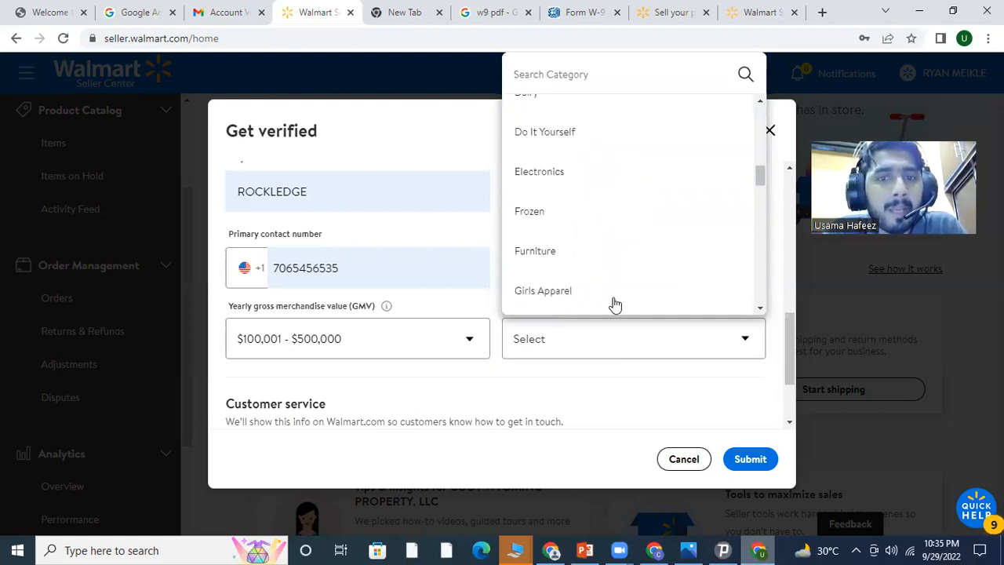
scroll(585, 259, down, 1)
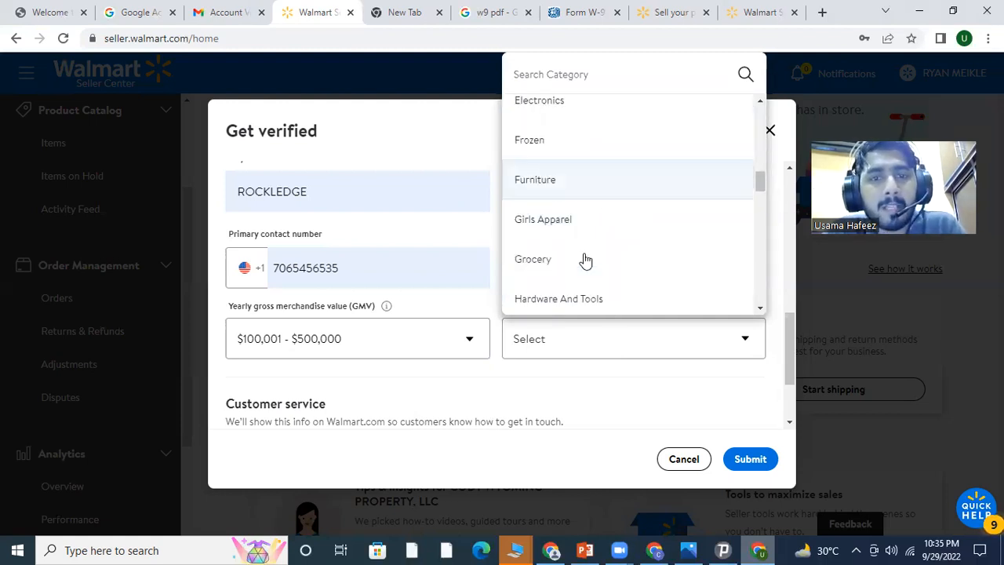
scroll(587, 257, down, 1)
scroll(583, 196, down, 1)
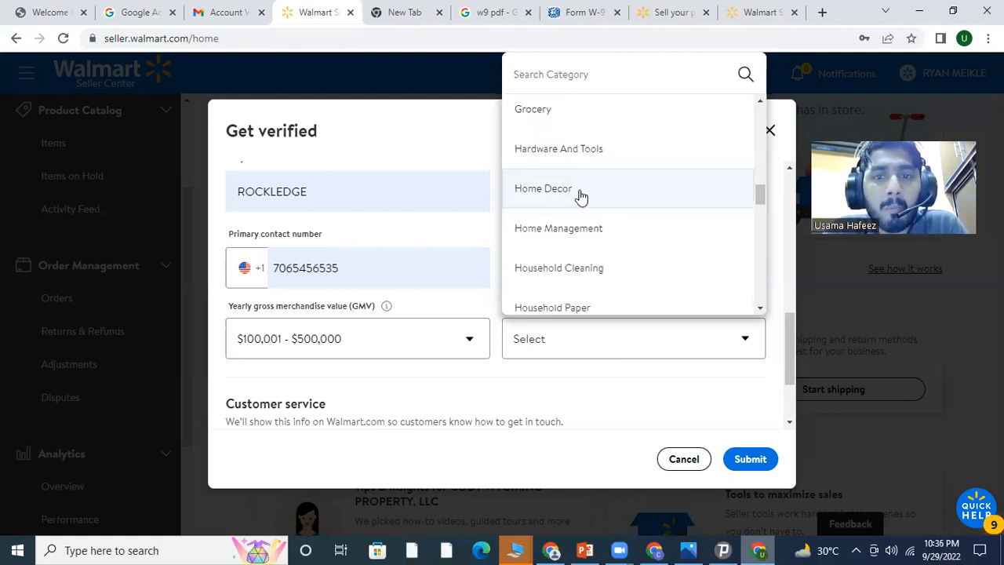
click(580, 194)
Enter the customer service phone number and the customer service support e-mail address
scroll(306, 361, down, 2)
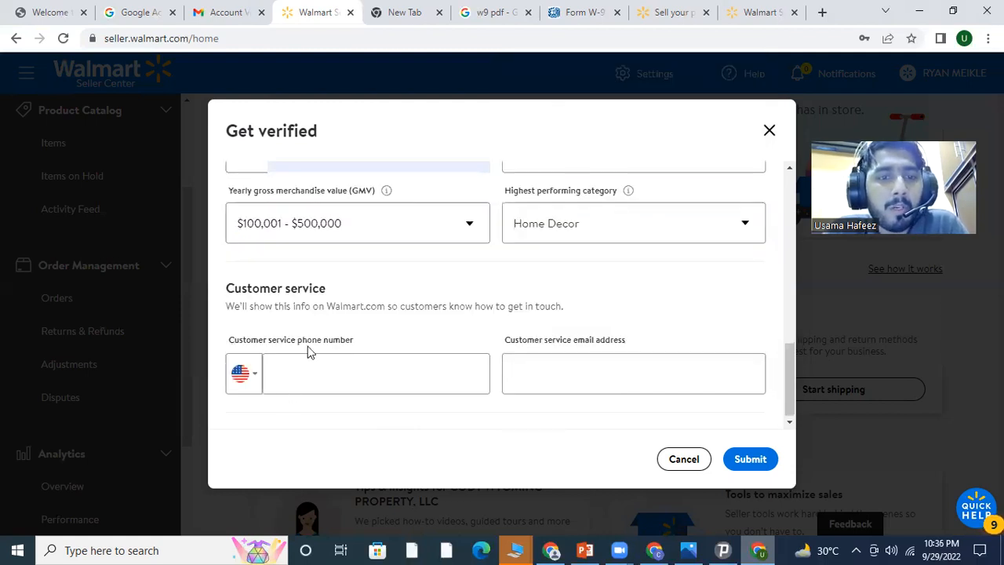
click(316, 381)
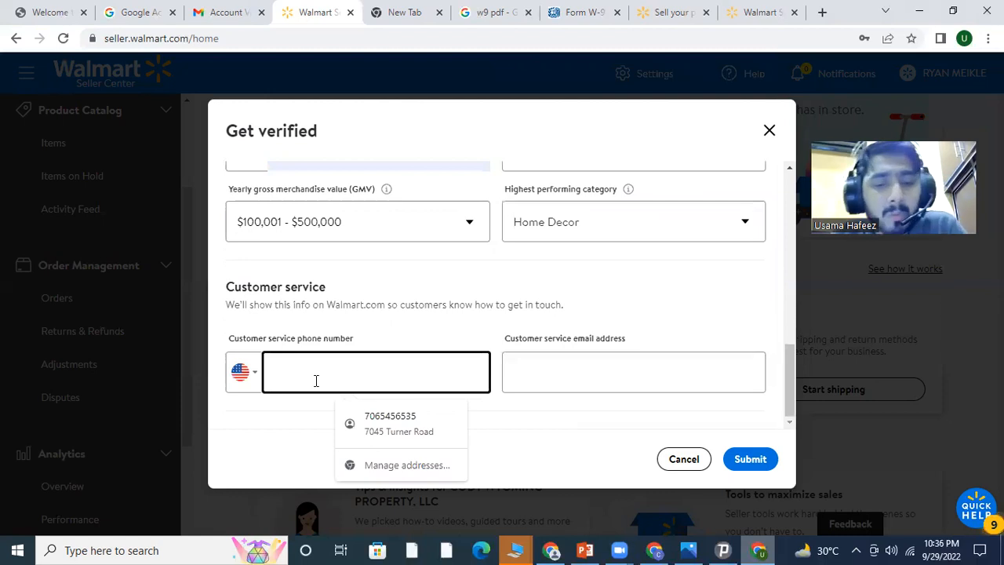
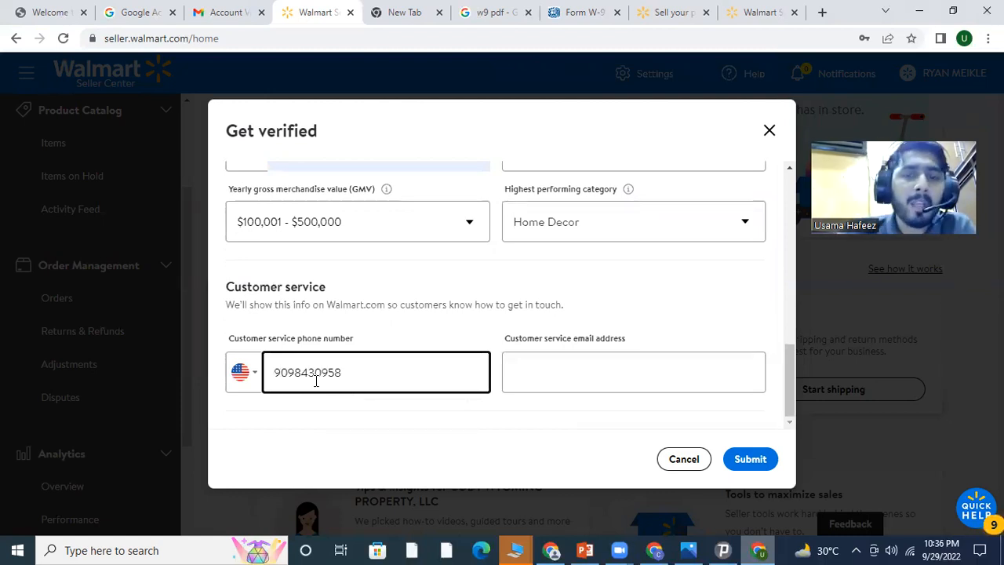
click(643, 370)
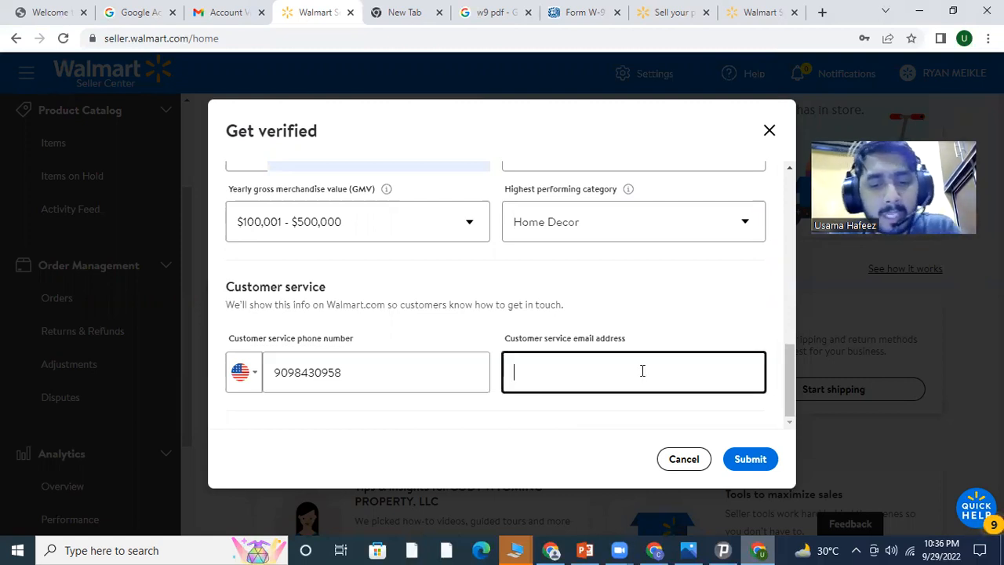
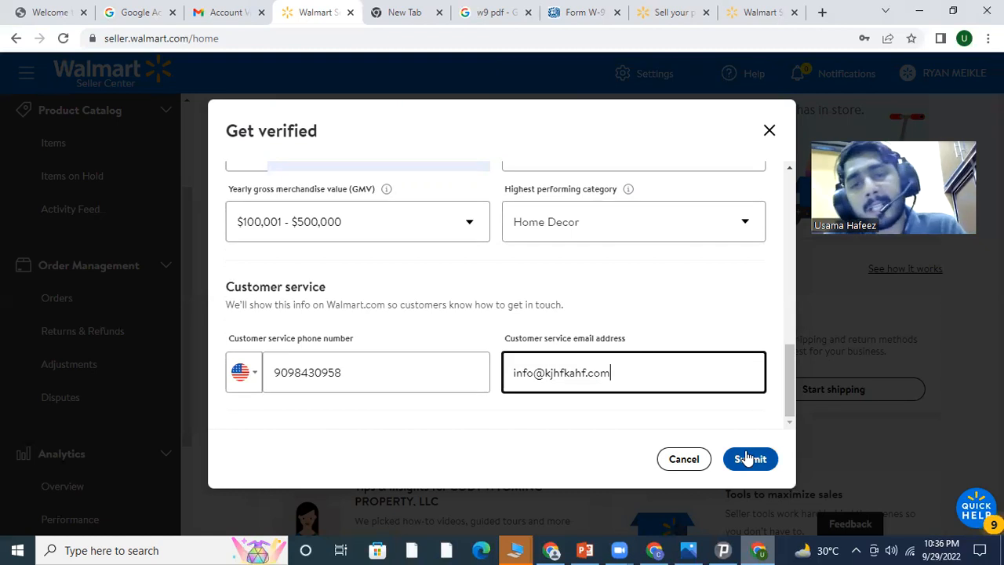
Submit the verification form, then browse the Payoneer, Hyperwallet and PingPong payout options and close them unchosen
click(767, 134)
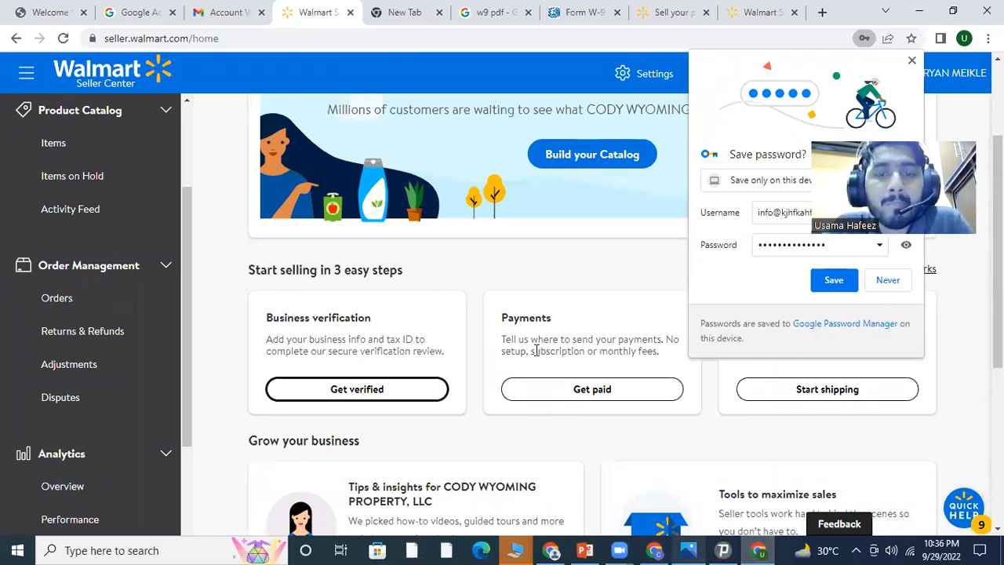
click(580, 389)
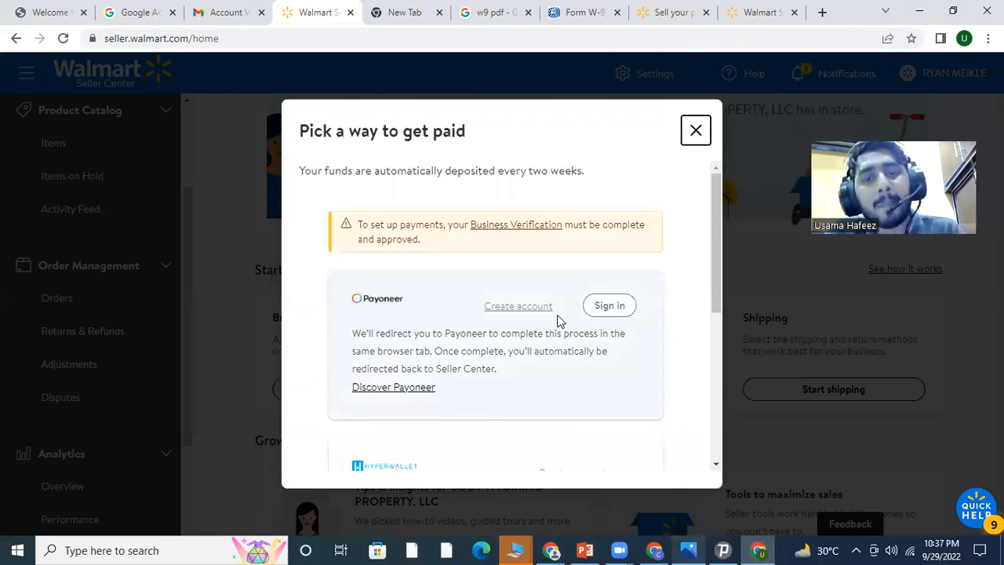
scroll(497, 345, down, 2)
scroll(498, 345, down, 2)
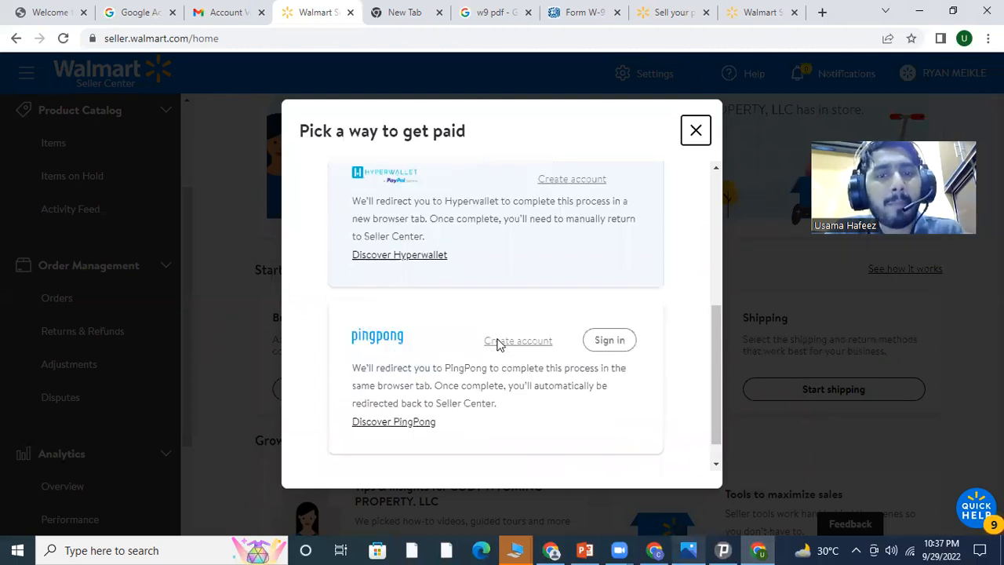
scroll(499, 342, down, 1)
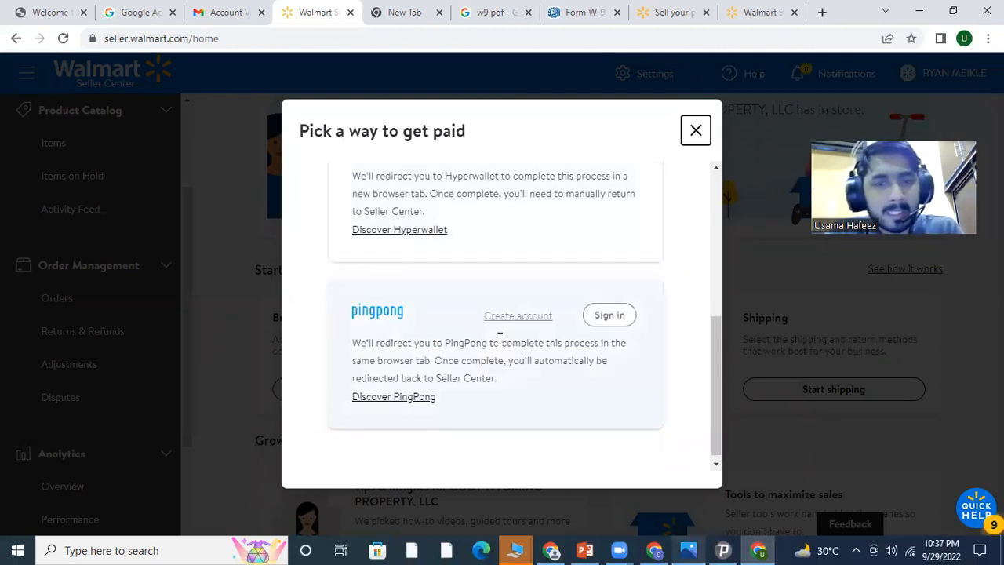
scroll(502, 337, up, 4)
scroll(704, 189, up, 1)
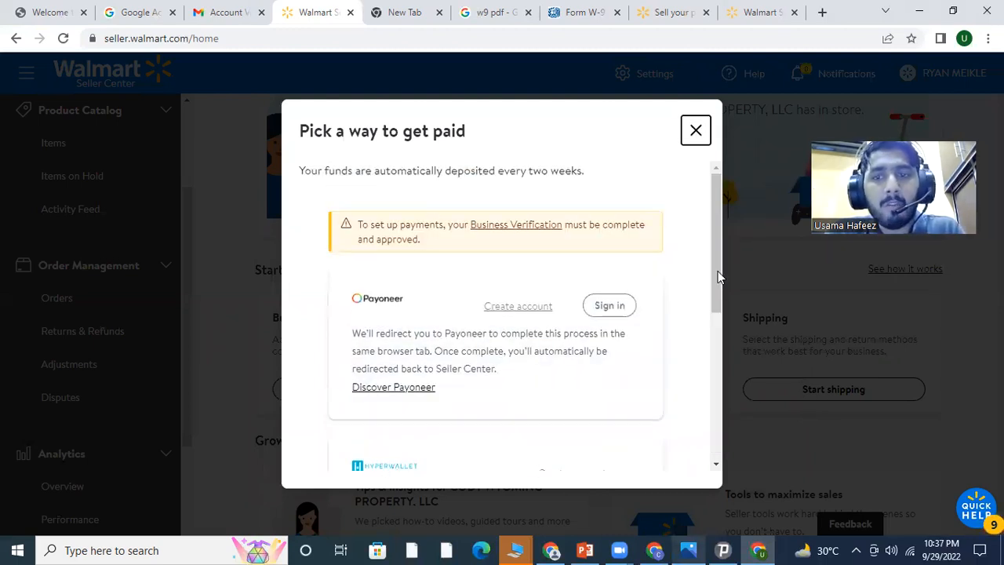
click(789, 349)
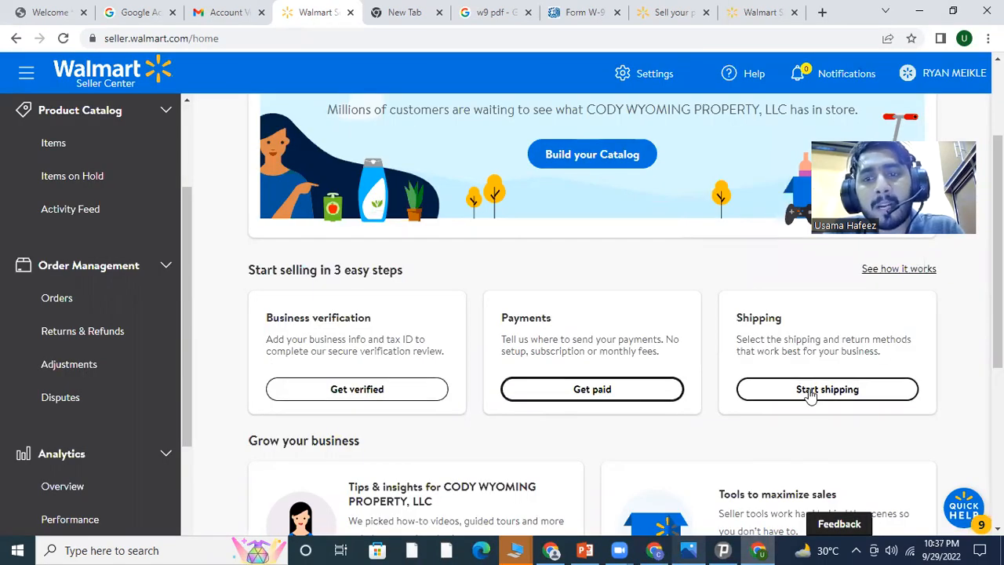
click(813, 392)
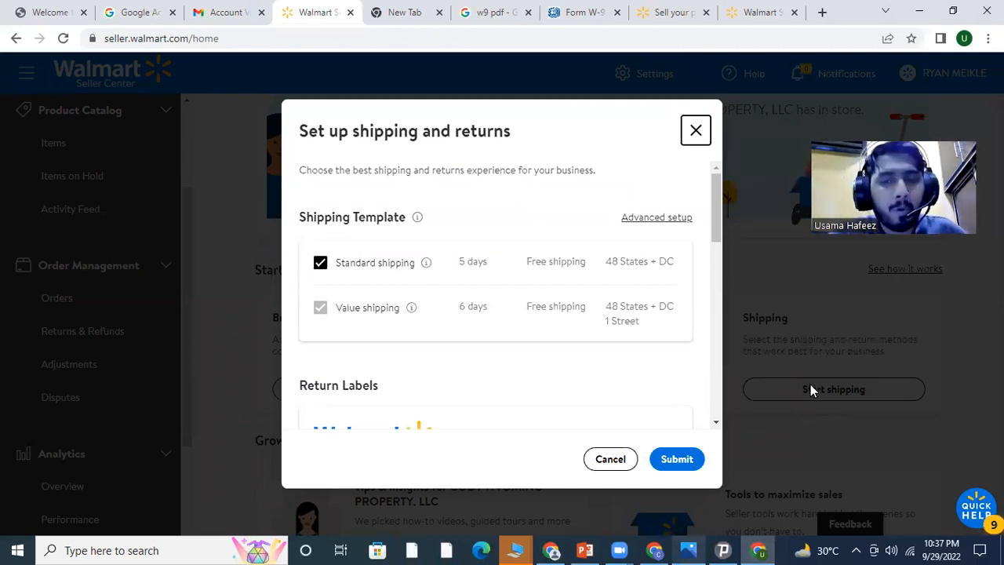
click(695, 132)
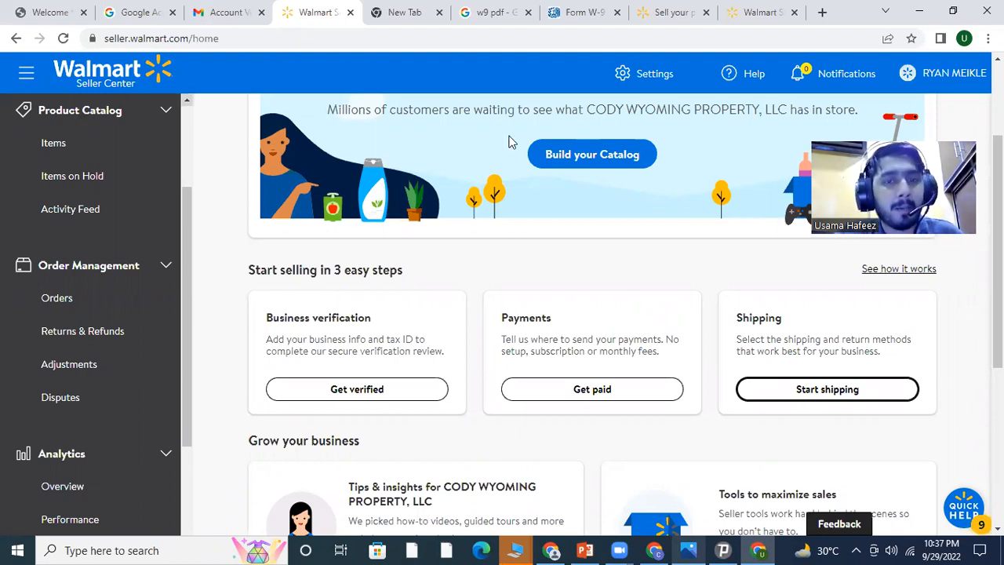
Leave the seller dashboard via the course flyer photo and bring up the Walmart seller account PowerPoint
scroll(224, 210, up, 2)
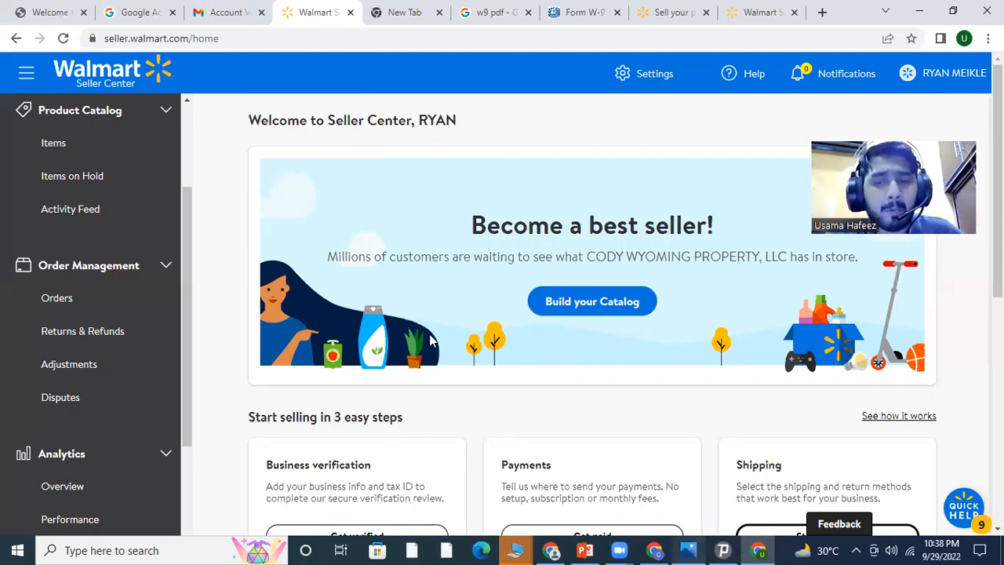
key(alt+Tab)
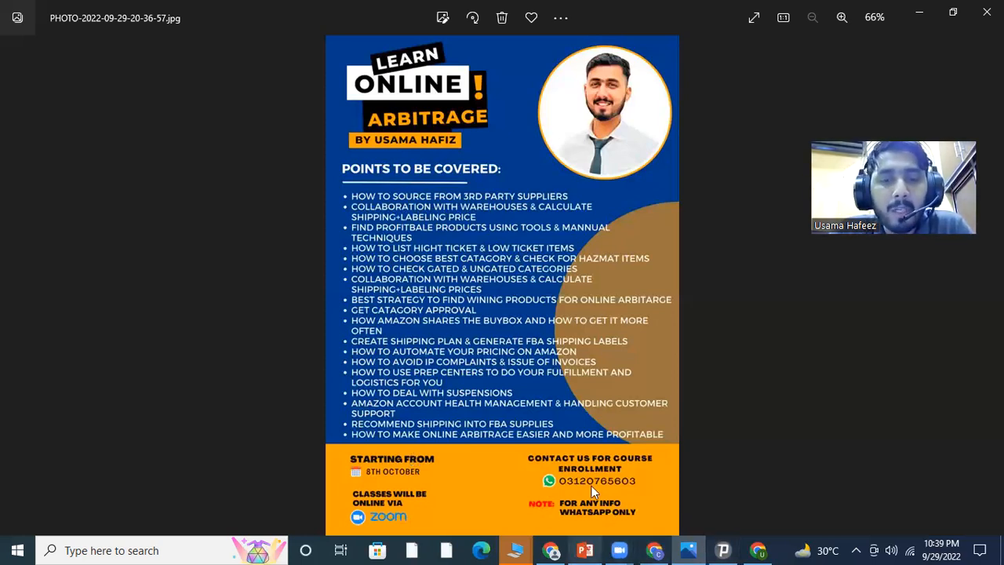
click(583, 549)
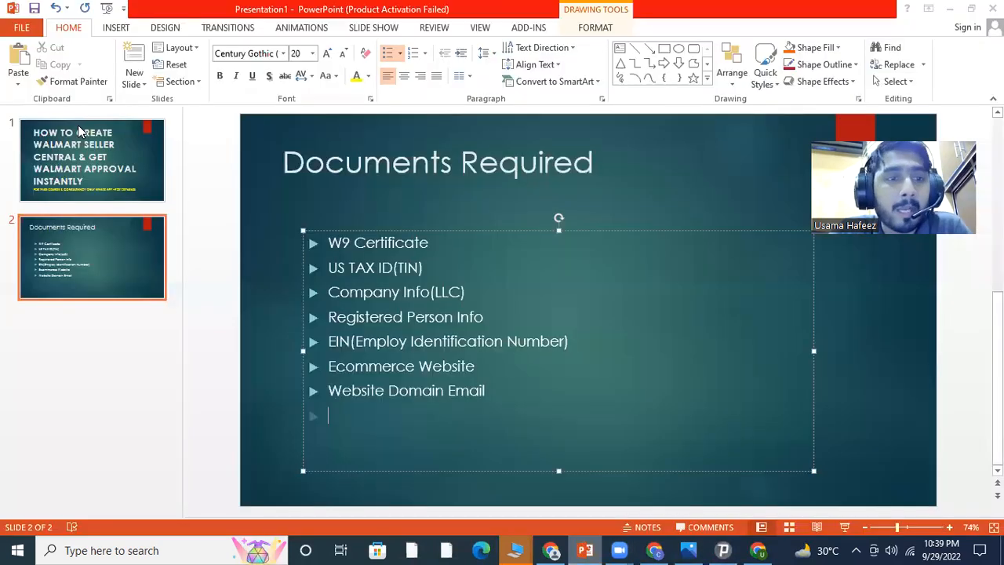